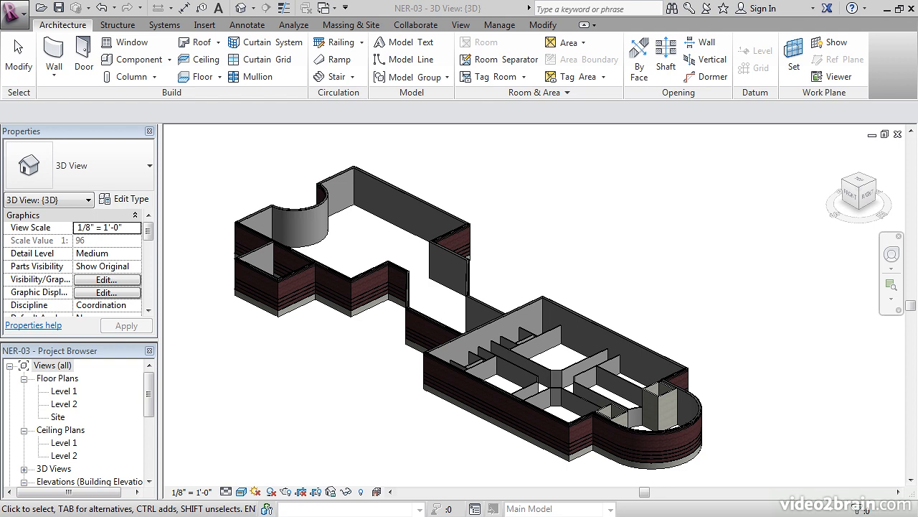
- Examine the 3D model's interior partitions, corridors and masonry shafts from several angles
{"action": "middle_click_drag", "start_coordinate": [467, 316], "coordinate": [514, 293]}
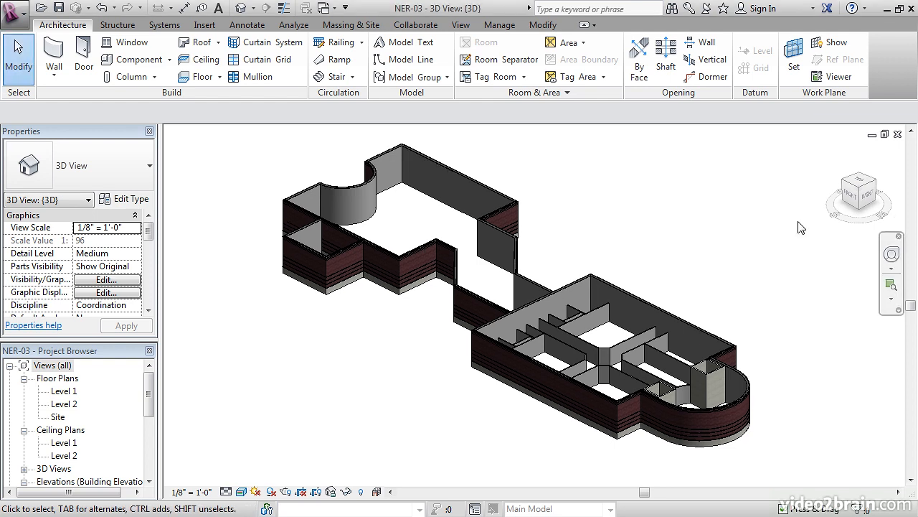
{"action": "middle_click_drag", "start_coordinate": [523, 256], "coordinate": [679, 306], "text": "shift"}
{"action": "scroll", "coordinate": [682, 301], "scroll_direction": "up", "scroll_amount": 8}
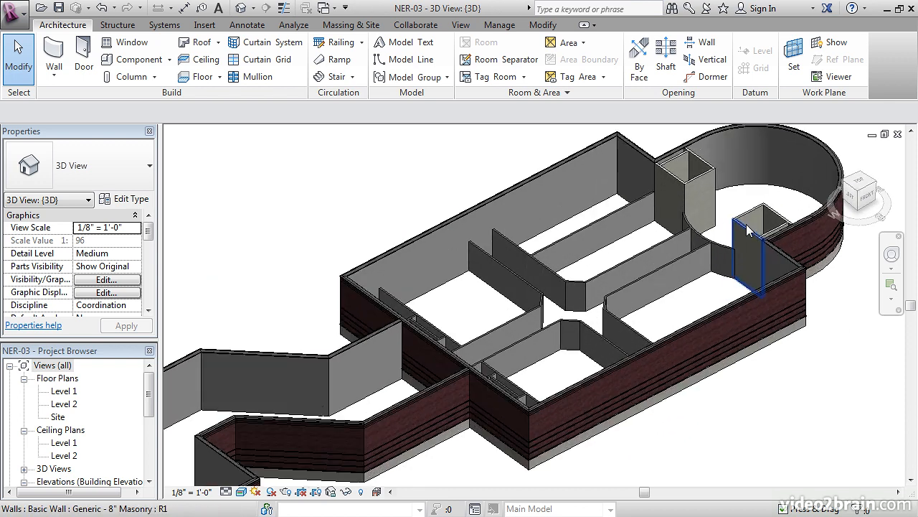
{"action": "scroll", "coordinate": [673, 227], "scroll_direction": "up", "scroll_amount": 6}
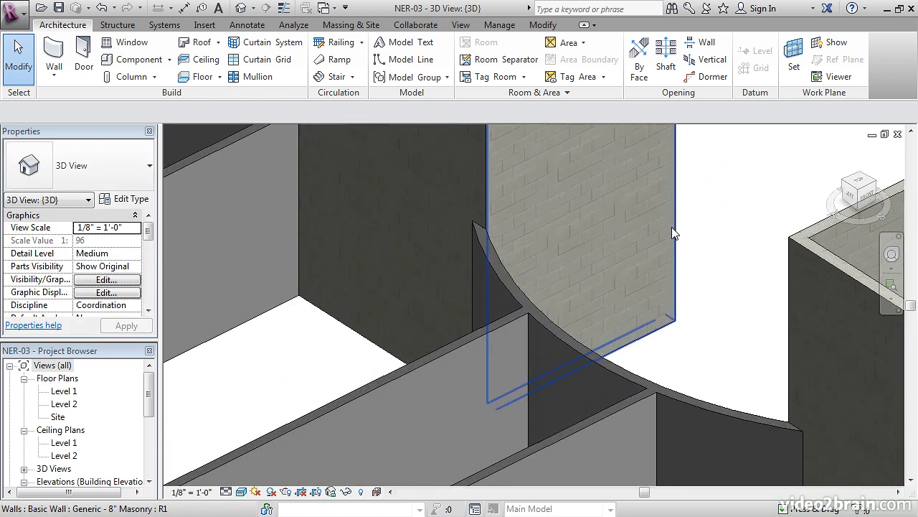
{"action": "scroll", "coordinate": [479, 208], "scroll_direction": "down", "scroll_amount": 4}
{"action": "scroll", "coordinate": [485, 210], "scroll_direction": "down", "scroll_amount": 4}
{"action": "middle_click_drag", "start_coordinate": [484, 211], "coordinate": [597, 251], "text": "shift"}
{"action": "mouse_move", "coordinate": [423, 343]}
{"action": "middle_mouse_down"}
{"action": "mouse_move", "coordinate": [560, 276]}
{"action": "mouse_move", "coordinate": [425, 351]}
{"action": "middle_mouse_up"}
{"action": "middle_click_drag", "start_coordinate": [332, 371], "coordinate": [406, 285]}
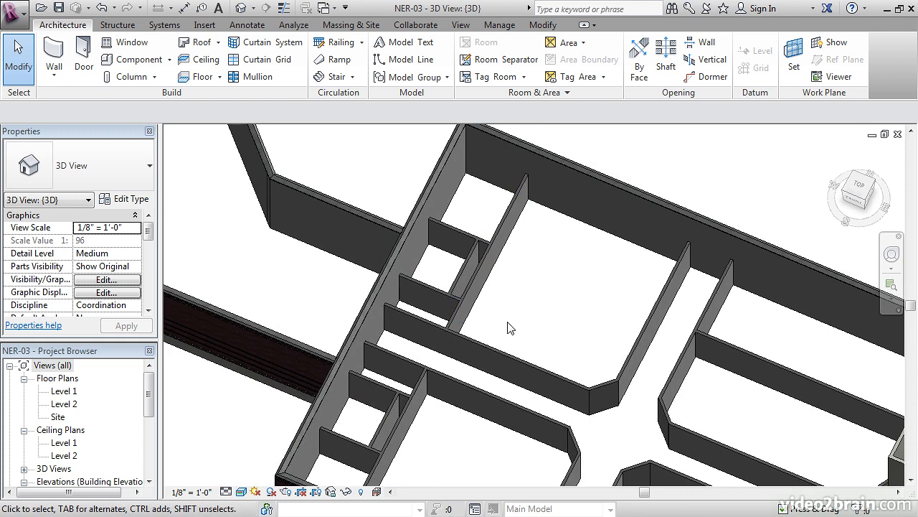
{"action": "middle_click_drag", "start_coordinate": [481, 322], "coordinate": [381, 233]}
{"action": "middle_click_drag", "start_coordinate": [599, 317], "coordinate": [584, 311]}
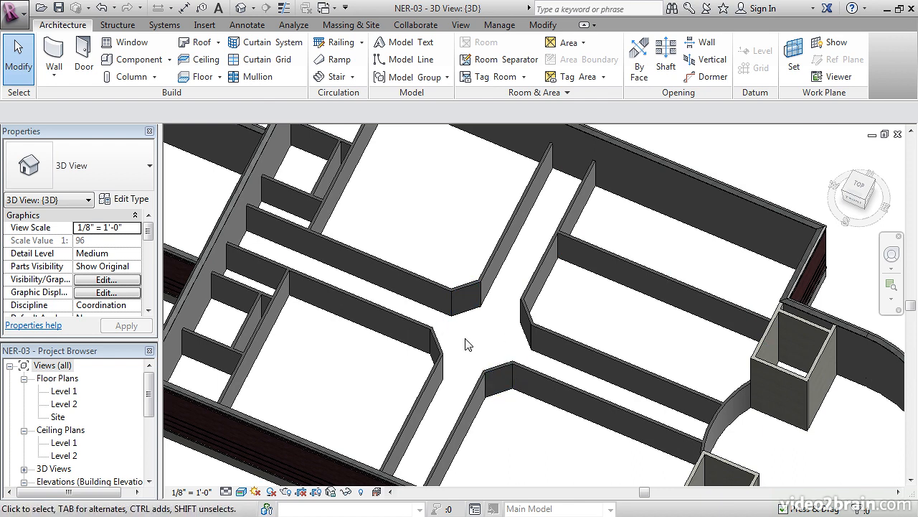
{"action": "scroll", "coordinate": [471, 338], "scroll_direction": "down", "scroll_amount": 5}
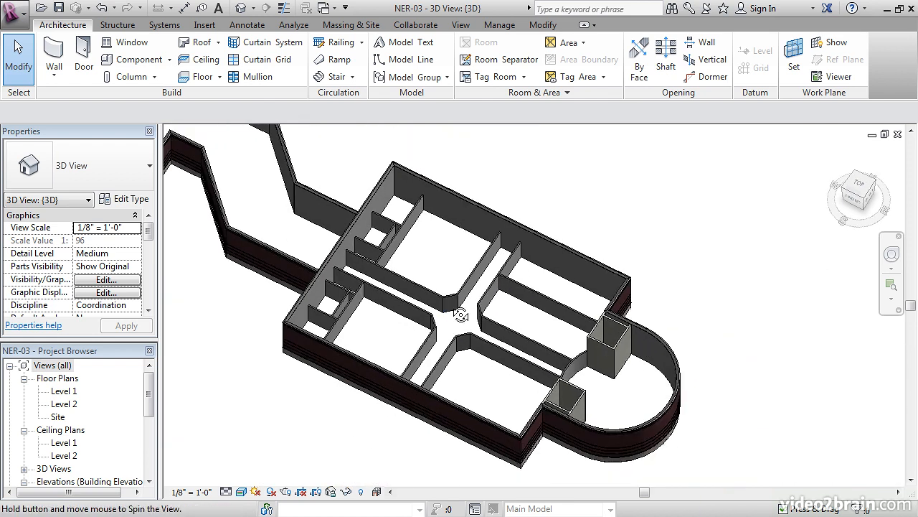
{"action": "middle_click_drag", "start_coordinate": [452, 307], "coordinate": [476, 351], "text": "shift"}
- Open the Level 1 floor plan at the two masonry shafts beside the rounded end of the building
{"action": "left_click", "coordinate": [63, 391]}
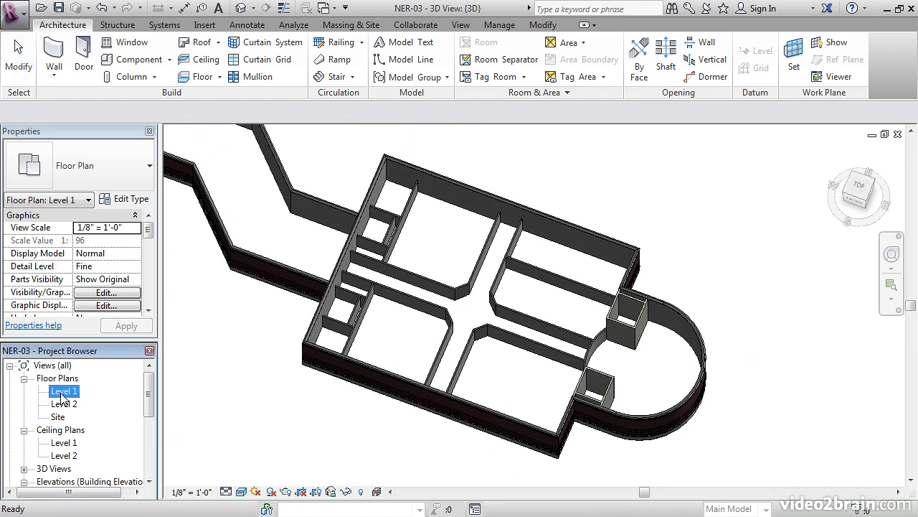
{"action": "double_click", "coordinate": [63, 392]}
{"action": "middle_click_drag", "start_coordinate": [454, 346], "coordinate": [309, 350]}
{"action": "scroll", "coordinate": [499, 321], "scroll_direction": "up", "scroll_amount": 3}
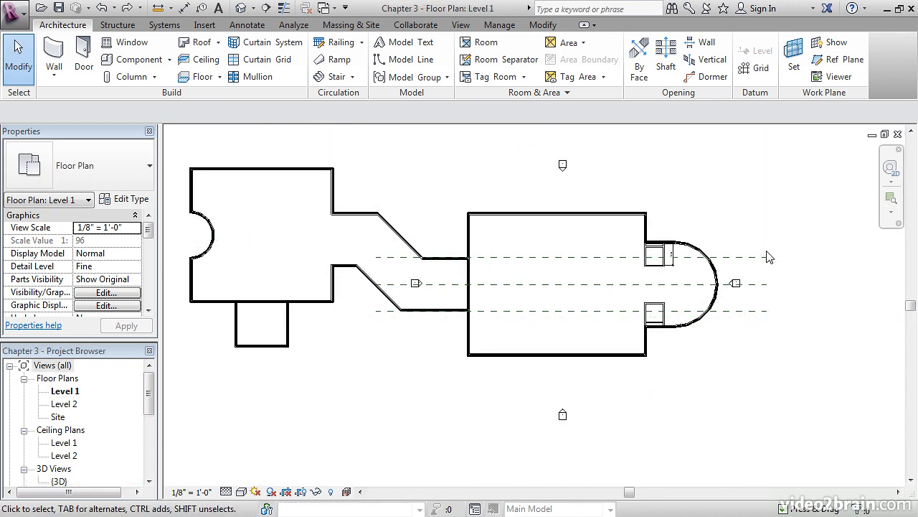
{"action": "scroll", "coordinate": [696, 262], "scroll_direction": "up", "scroll_amount": 1}
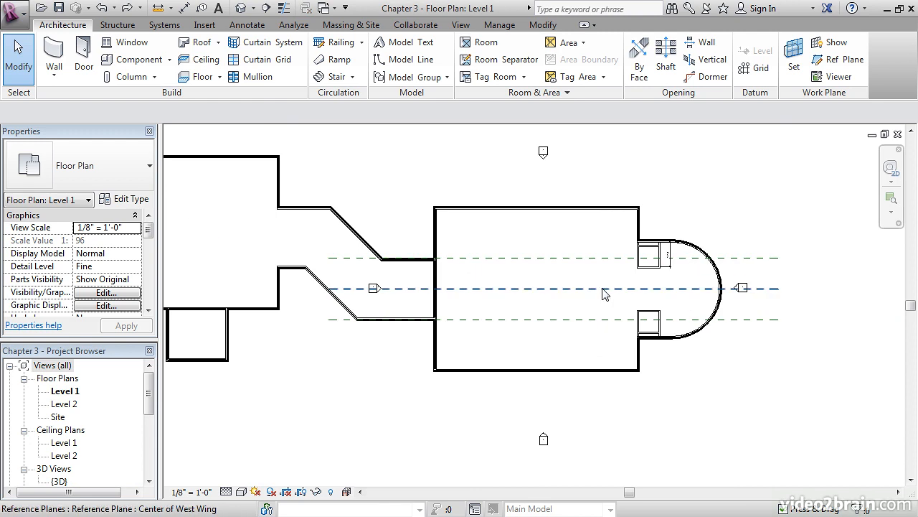
{"action": "scroll", "coordinate": [545, 277], "scroll_direction": "up", "scroll_amount": 1}
{"action": "scroll", "coordinate": [574, 284], "scroll_direction": "up", "scroll_amount": 4}
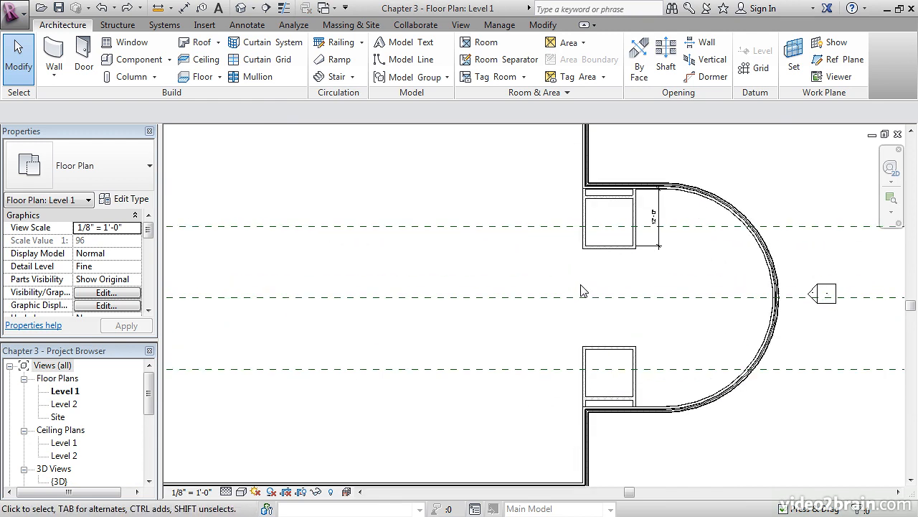
{"action": "scroll", "coordinate": [638, 301], "scroll_direction": "up", "scroll_amount": 1}
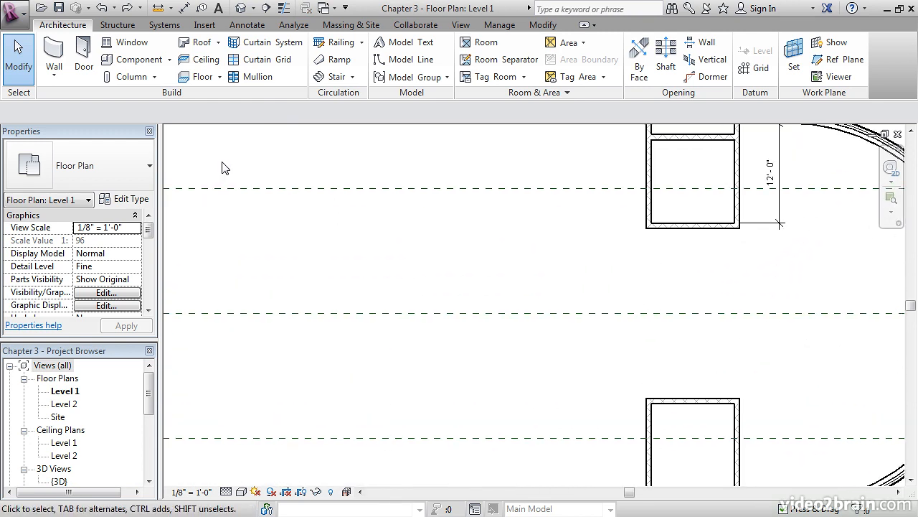
- Start an architectural wall of type Interior - 6 1/8" Partition (2-hr) using the Start-End-Radius Arc shape
{"action": "left_click", "coordinate": [51, 55]}
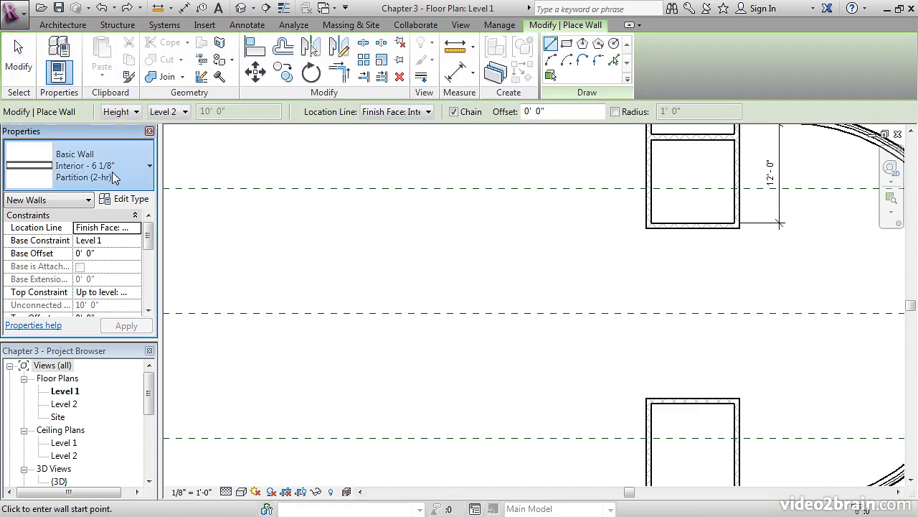
{"action": "left_click", "coordinate": [114, 177]}
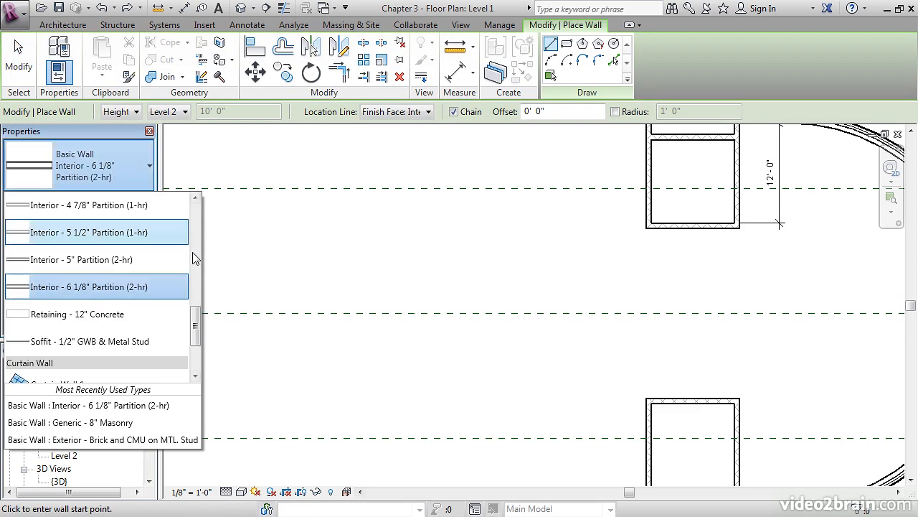
{"action": "mouse_move", "coordinate": [193, 324]}
{"action": "left_mouse_down"}
{"action": "mouse_move", "coordinate": [196, 294]}
{"action": "mouse_move", "coordinate": [196, 324]}
{"action": "left_mouse_up"}
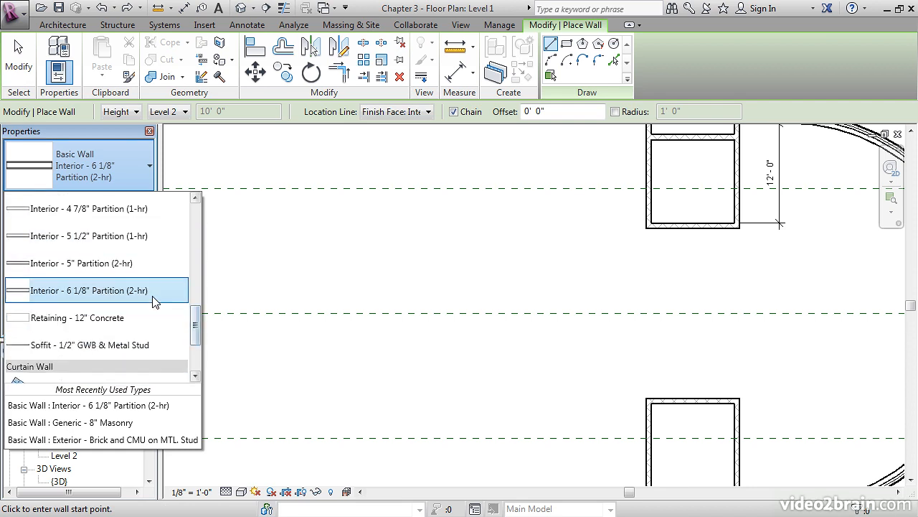
{"action": "left_click", "coordinate": [101, 291]}
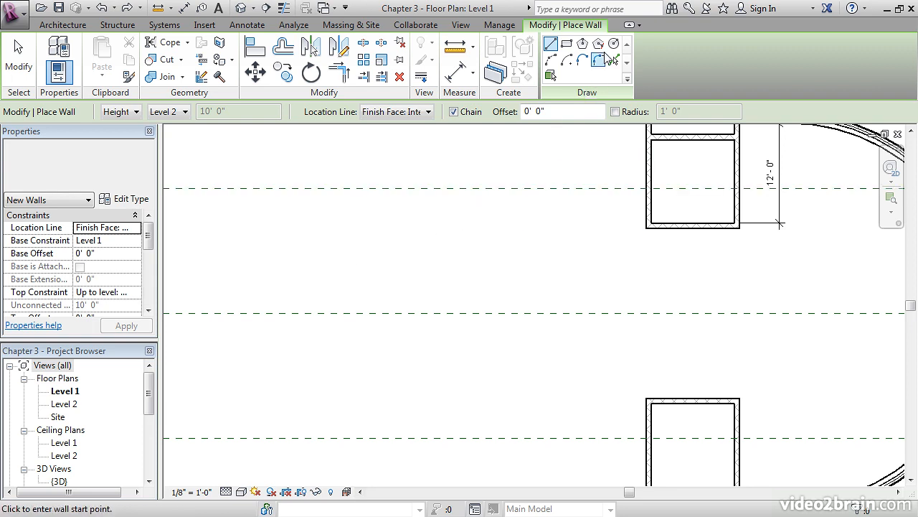
{"action": "left_click", "coordinate": [551, 61]}
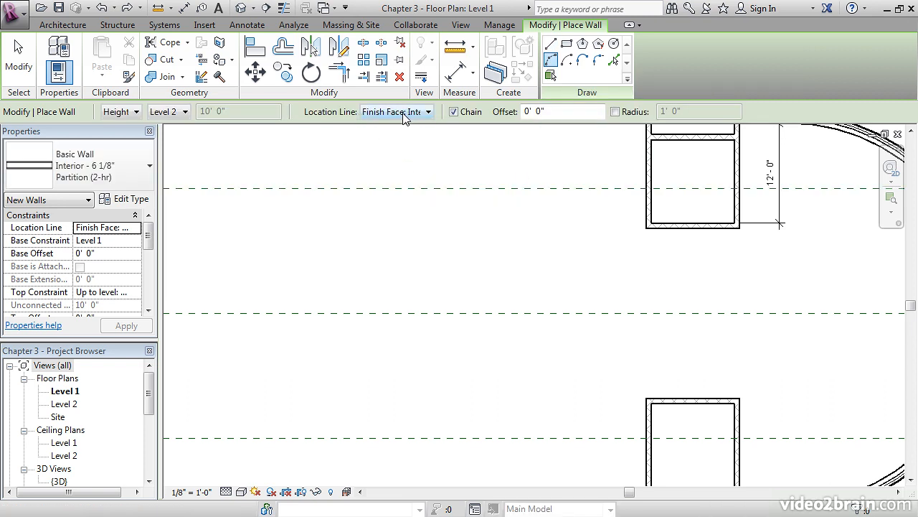
- Place the arc wall's ends at the facing left corners of the upper and lower masonry shafts, flipping its orientation
{"action": "scroll", "coordinate": [657, 251], "scroll_direction": "up", "scroll_amount": 3}
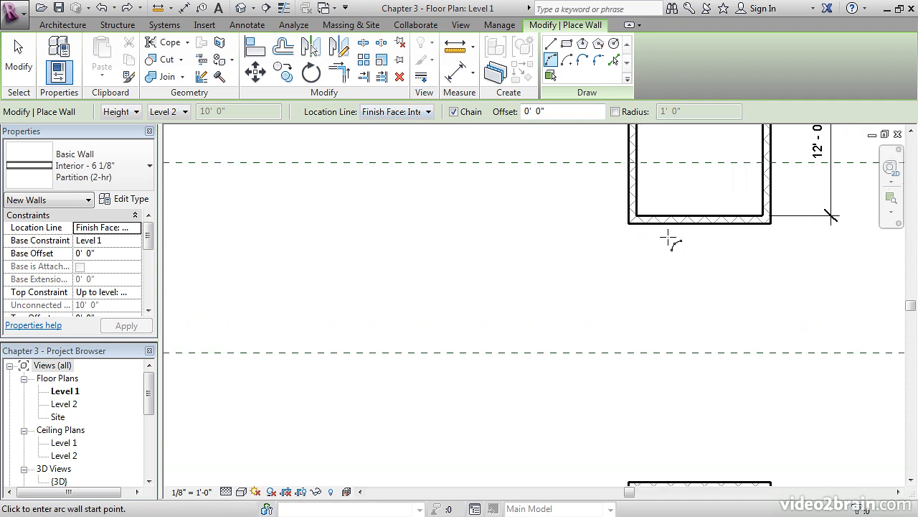
{"action": "scroll", "coordinate": [610, 254], "scroll_direction": "up", "scroll_amount": 2}
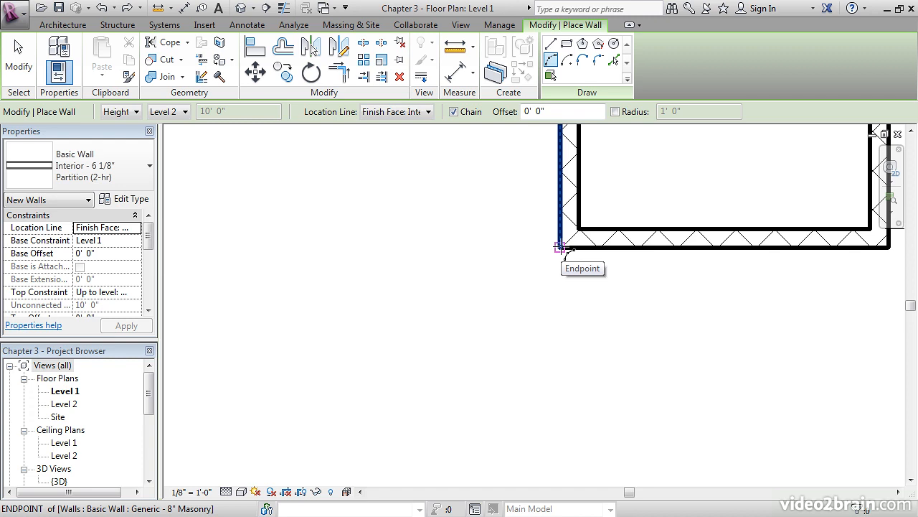
{"action": "left_click", "coordinate": [560, 247]}
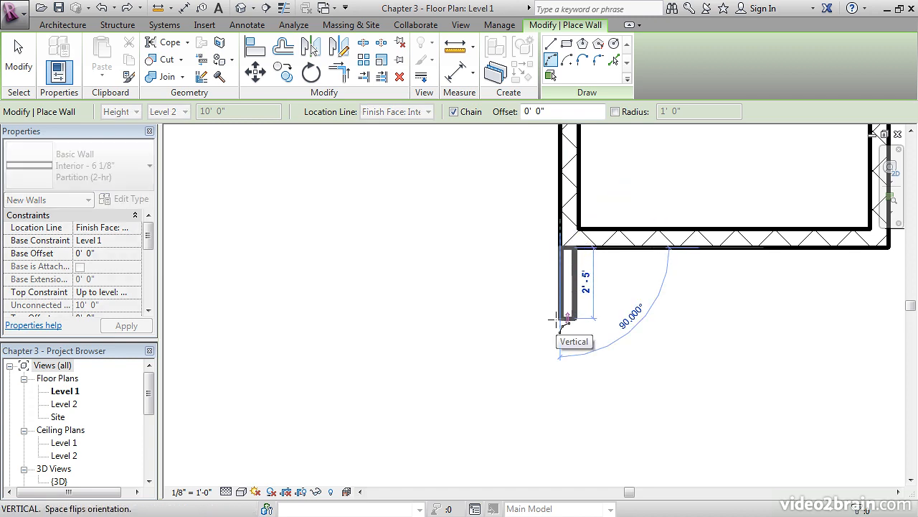
{"action": "key", "text": "space"}
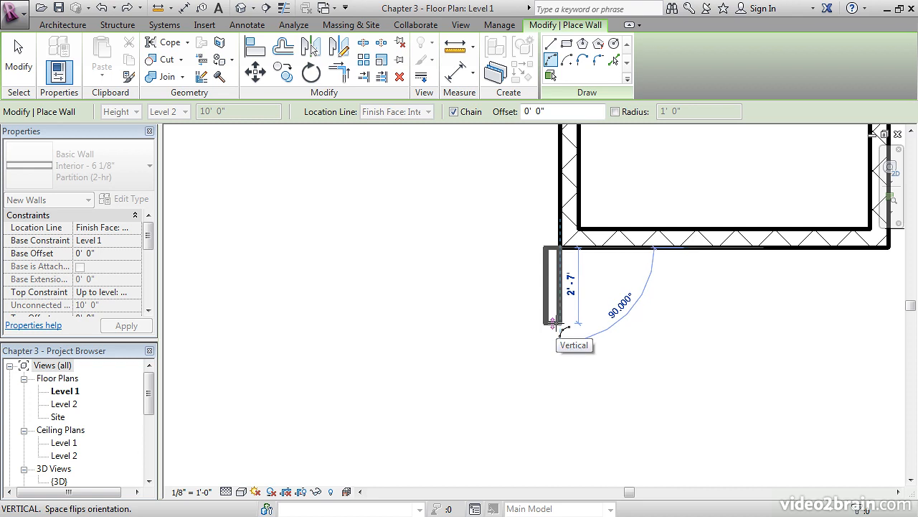
{"action": "scroll", "coordinate": [554, 324], "scroll_direction": "down", "scroll_amount": 4}
{"action": "scroll", "coordinate": [552, 295], "scroll_direction": "down", "scroll_amount": 1}
{"action": "middle_click_drag", "start_coordinate": [567, 361], "coordinate": [545, 258]}
{"action": "scroll", "coordinate": [536, 368], "scroll_direction": "up", "scroll_amount": 4}
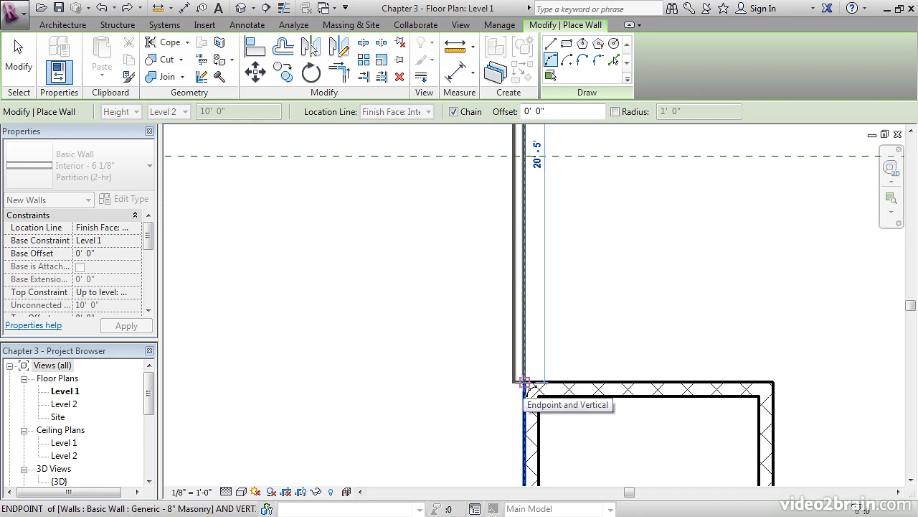
{"action": "left_click", "coordinate": [524, 382]}
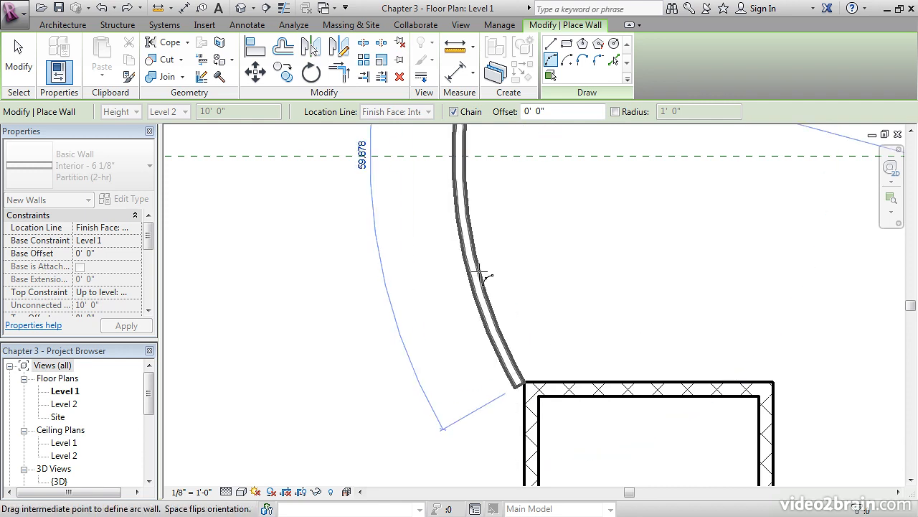
- Bow the arc wall to the left with a radius of 20' and finish the wall command
{"action": "middle_click_drag", "start_coordinate": [498, 273], "coordinate": [486, 333]}
{"action": "scroll", "coordinate": [486, 333], "scroll_direction": "down", "scroll_amount": 2}
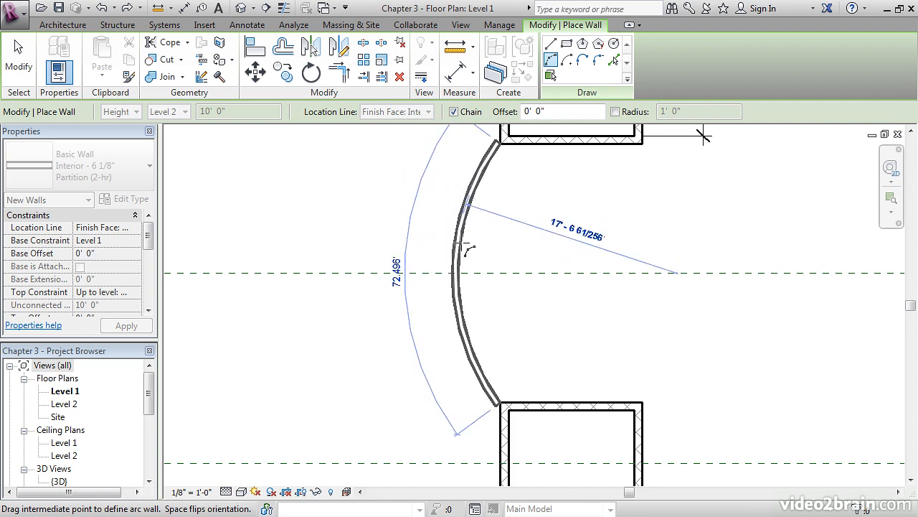
{"action": "type", "text": "20"}
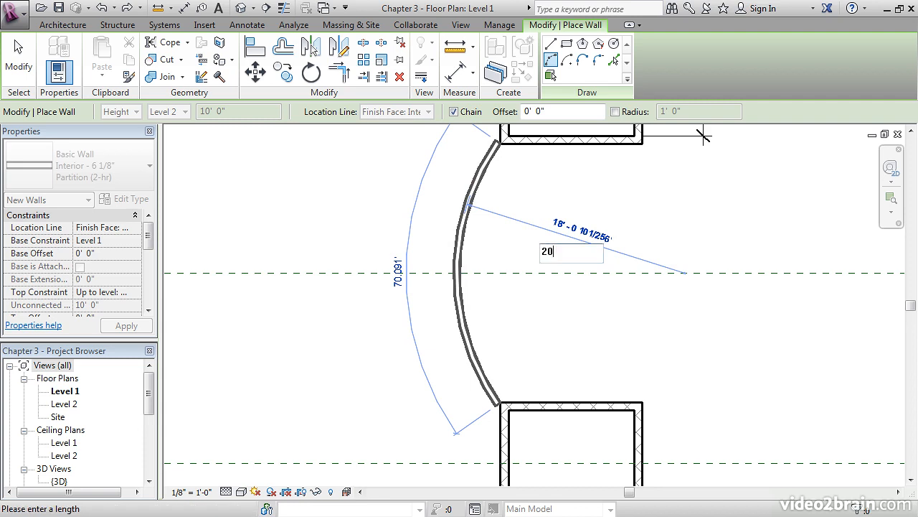
{"action": "key", "text": "Return"}
{"action": "key", "text": "Escape"}
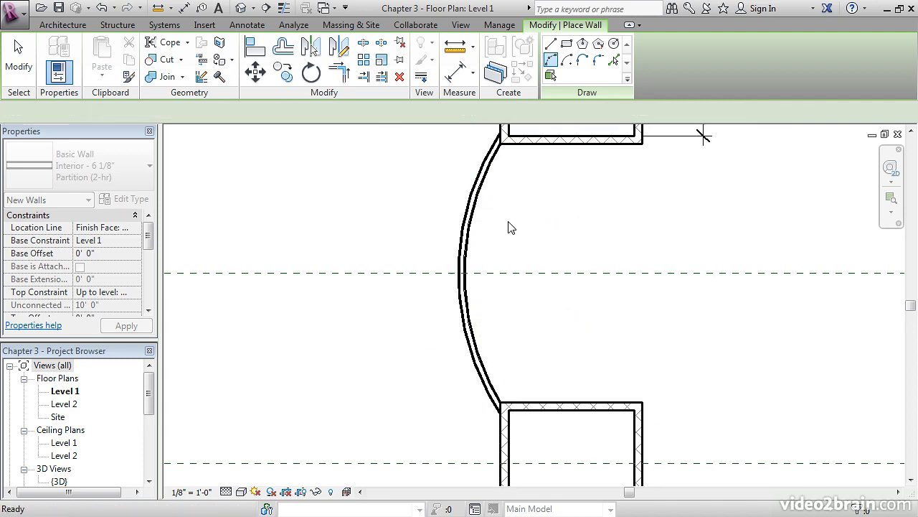
{"action": "key", "text": "Escape"}
- Create a similar wall from the curved partition and set its offset to 4' 0"
{"action": "scroll", "coordinate": [511, 227], "scroll_direction": "down", "scroll_amount": 1}
{"action": "middle_click_drag", "start_coordinate": [511, 233], "coordinate": [585, 242]}
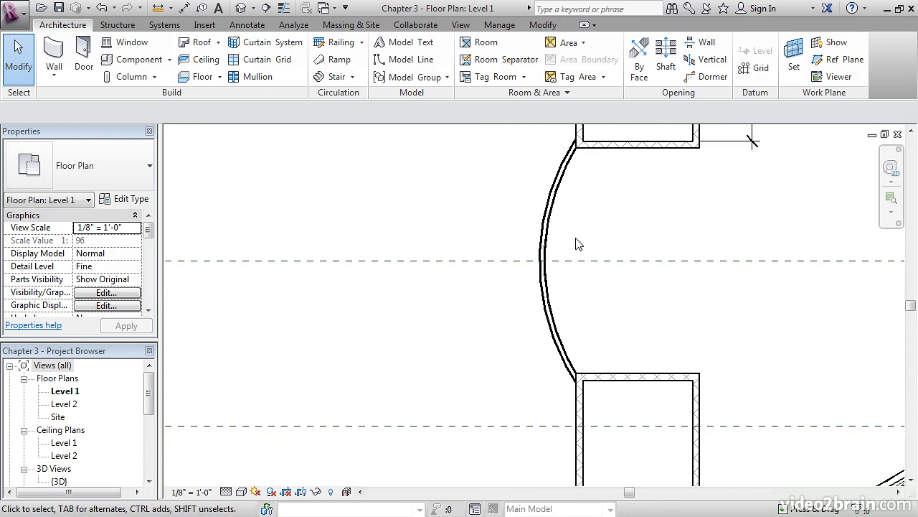
{"action": "right_click", "coordinate": [552, 215]}
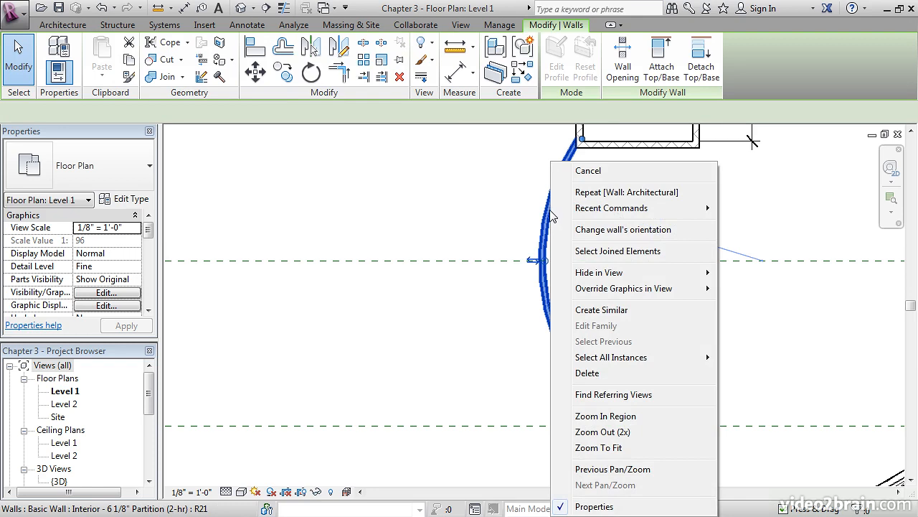
{"action": "left_click", "coordinate": [601, 309]}
{"action": "middle_click_drag", "start_coordinate": [481, 205], "coordinate": [533, 227]}
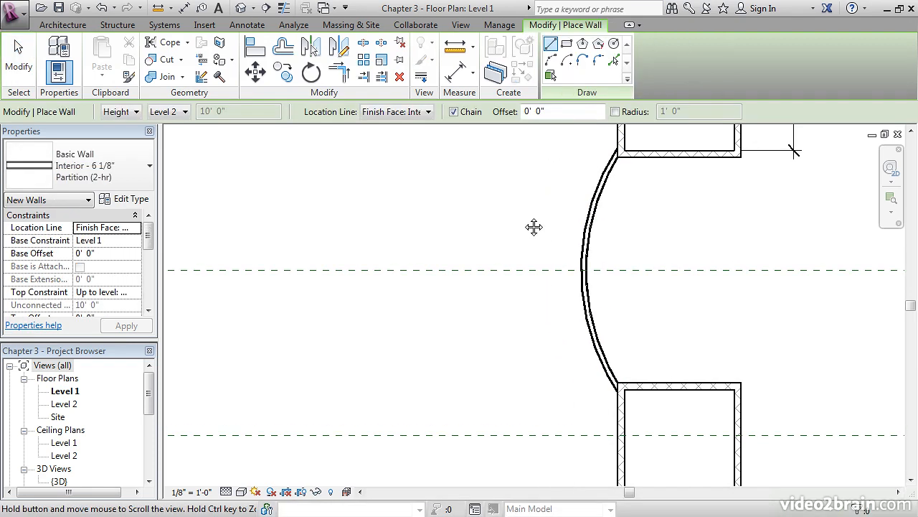
{"action": "left_click", "coordinate": [550, 113]}
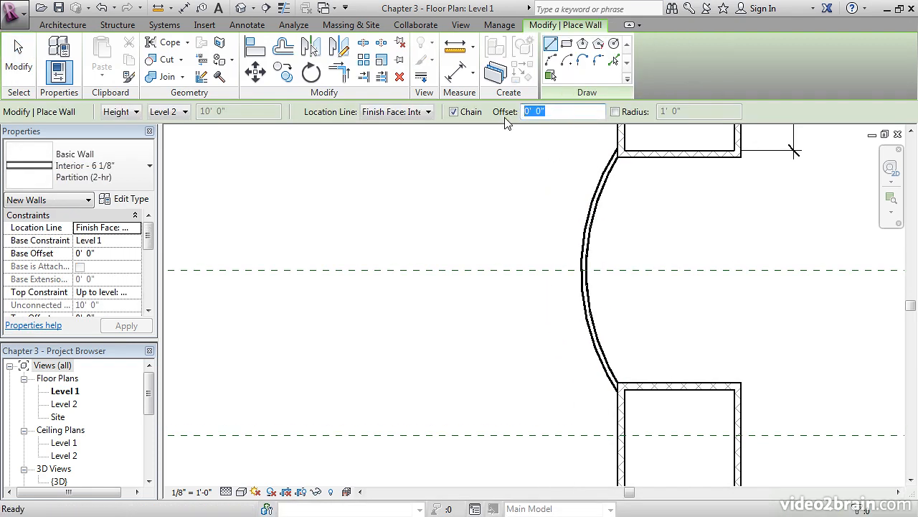
{"action": "type", "text": "4"}
{"action": "key", "text": "Return"}
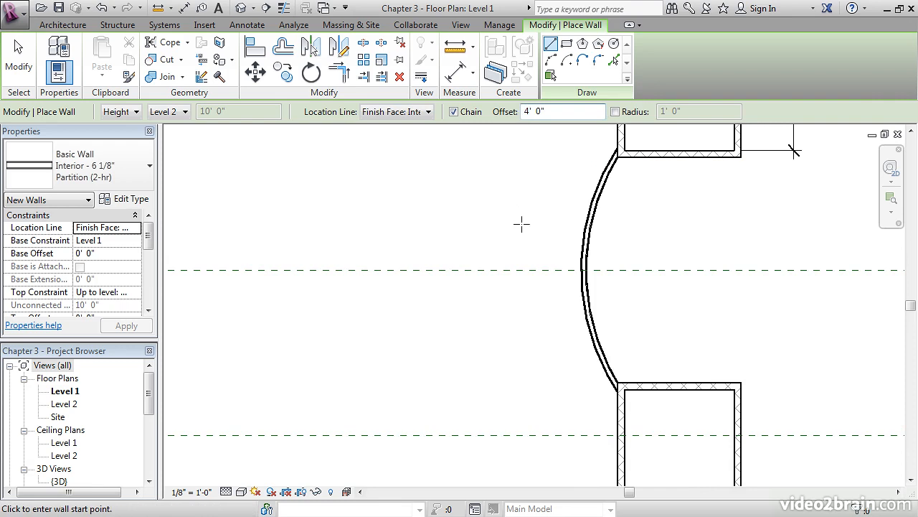
- Draw a straight offset corridor wall from the curved partition's midpoint along the centre reference plane to the midpoint of the opposite exterior wall
{"action": "scroll", "coordinate": [508, 270], "scroll_direction": "up", "scroll_amount": 2}
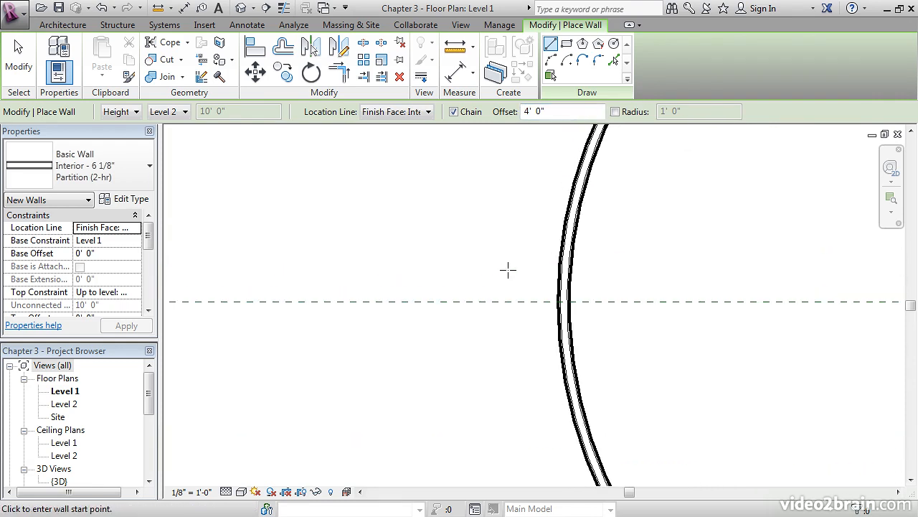
{"action": "scroll", "coordinate": [491, 254], "scroll_direction": "down", "scroll_amount": 1}
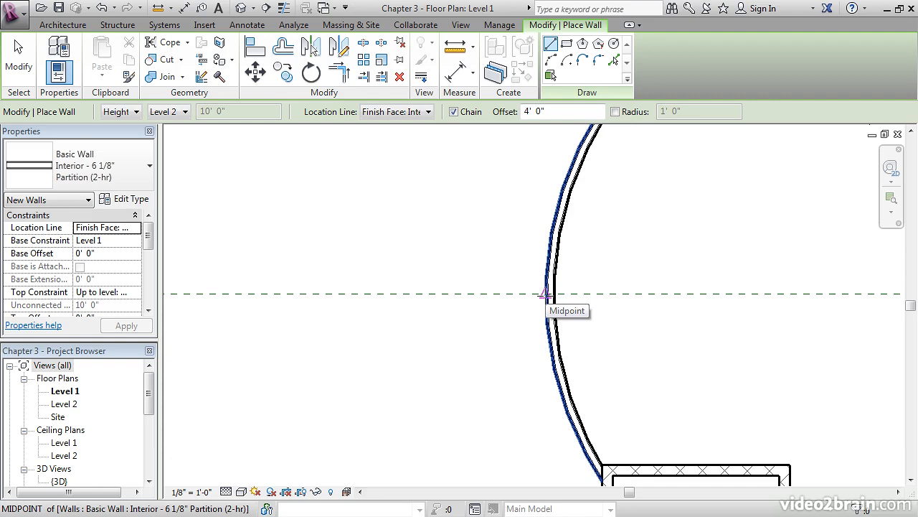
{"action": "left_click", "coordinate": [545, 294]}
{"action": "scroll", "coordinate": [451, 293], "scroll_direction": "down", "scroll_amount": 2}
{"action": "scroll", "coordinate": [450, 292], "scroll_direction": "down", "scroll_amount": 3}
{"action": "middle_click_drag", "start_coordinate": [369, 291], "coordinate": [544, 291]}
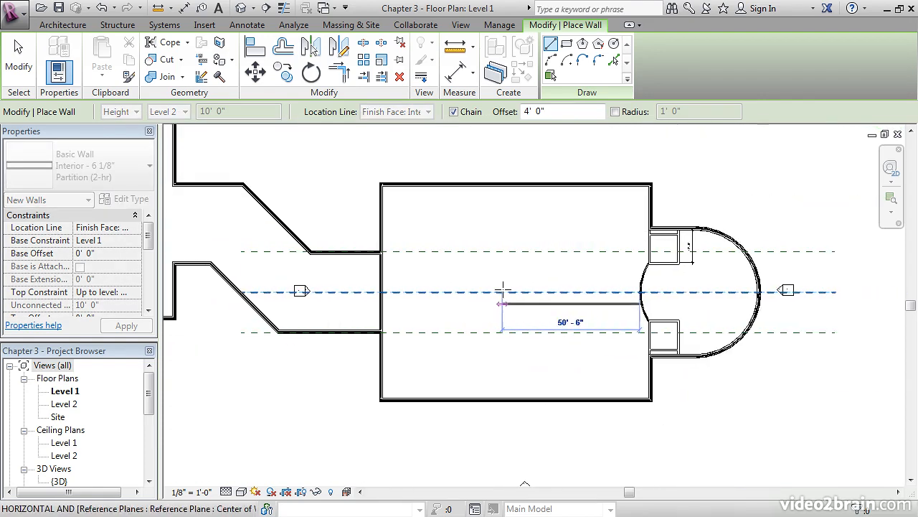
{"action": "scroll", "coordinate": [466, 297], "scroll_direction": "up", "scroll_amount": 3}
{"action": "scroll", "coordinate": [466, 298], "scroll_direction": "up", "scroll_amount": 4}
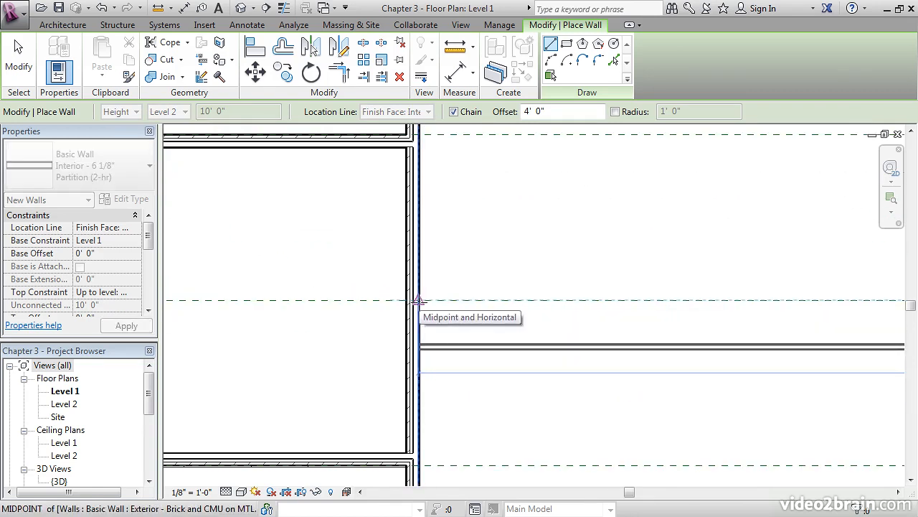
{"action": "left_click", "coordinate": [419, 301]}
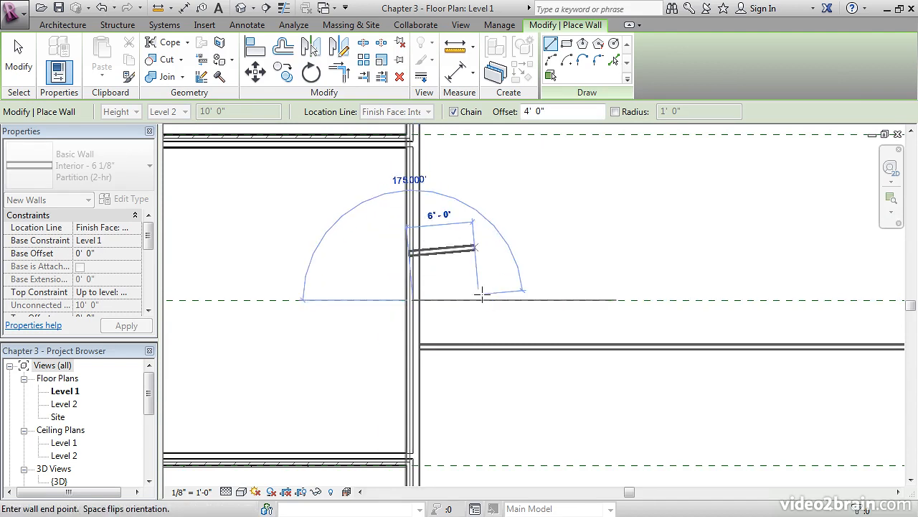
- Draw the second corridor wall along the centre reference plane back to the curved partition and finish the wall command
{"action": "scroll", "coordinate": [516, 297], "scroll_direction": "down", "scroll_amount": 3}
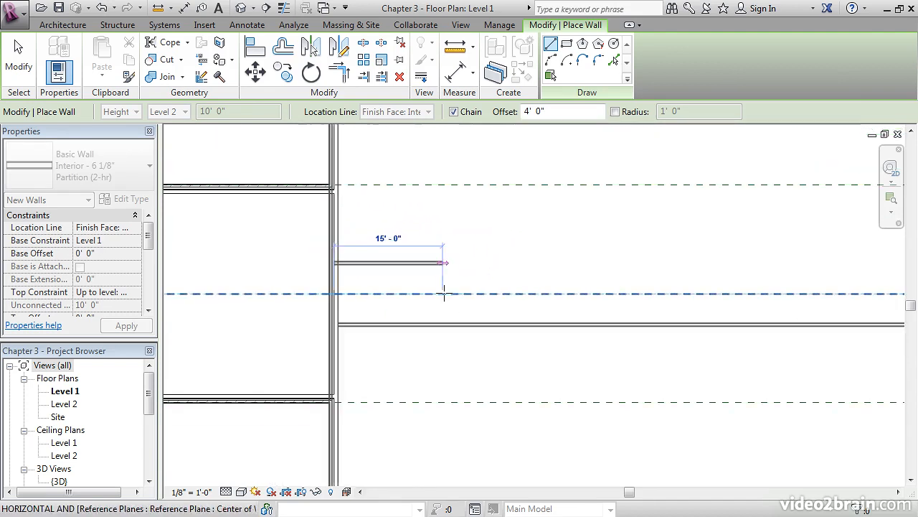
{"action": "middle_click_drag", "start_coordinate": [526, 291], "coordinate": [389, 287]}
{"action": "middle_click_drag", "start_coordinate": [600, 302], "coordinate": [509, 291]}
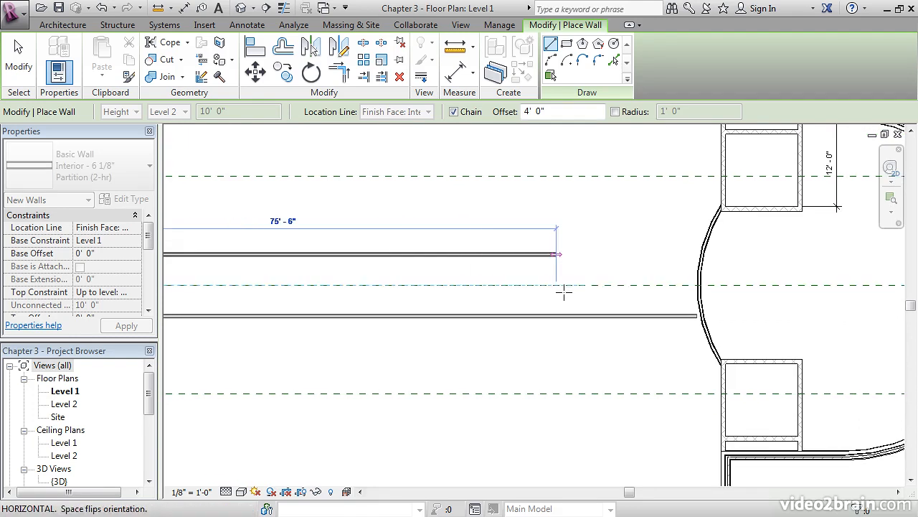
{"action": "scroll", "coordinate": [694, 285], "scroll_direction": "up", "scroll_amount": 5}
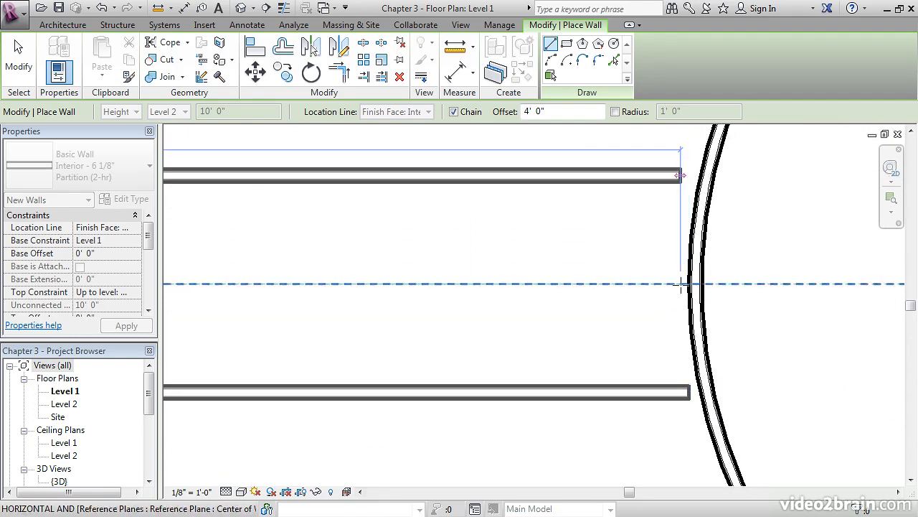
{"action": "key", "text": "Escape"}
{"action": "key", "text": "Escape"}
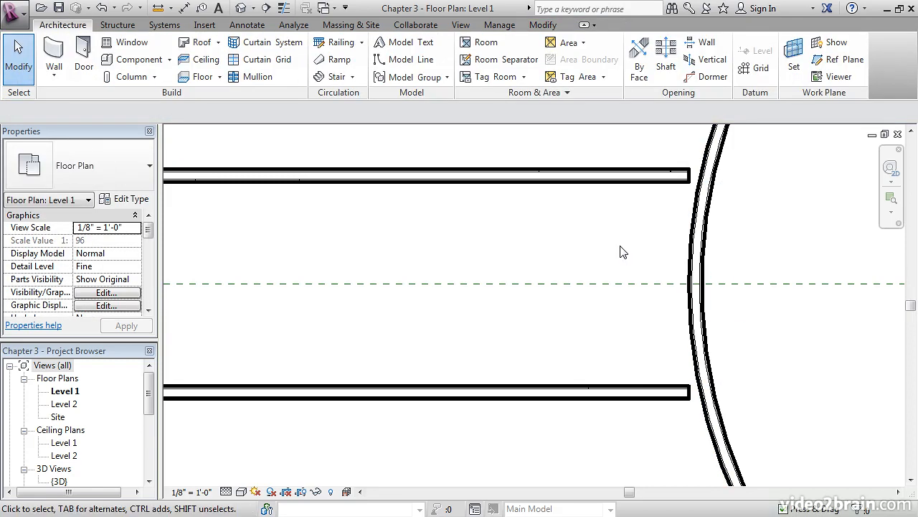
- Pull the lower corridor wall's left end into the exterior wall so the two walls join
{"action": "middle_click_drag", "start_coordinate": [402, 250], "coordinate": [586, 250]}
{"action": "scroll", "coordinate": [679, 246], "scroll_direction": "down", "scroll_amount": 6}
{"action": "middle_click_drag", "start_coordinate": [677, 248], "coordinate": [749, 270]}
{"action": "scroll", "coordinate": [446, 240], "scroll_direction": "up", "scroll_amount": 5}
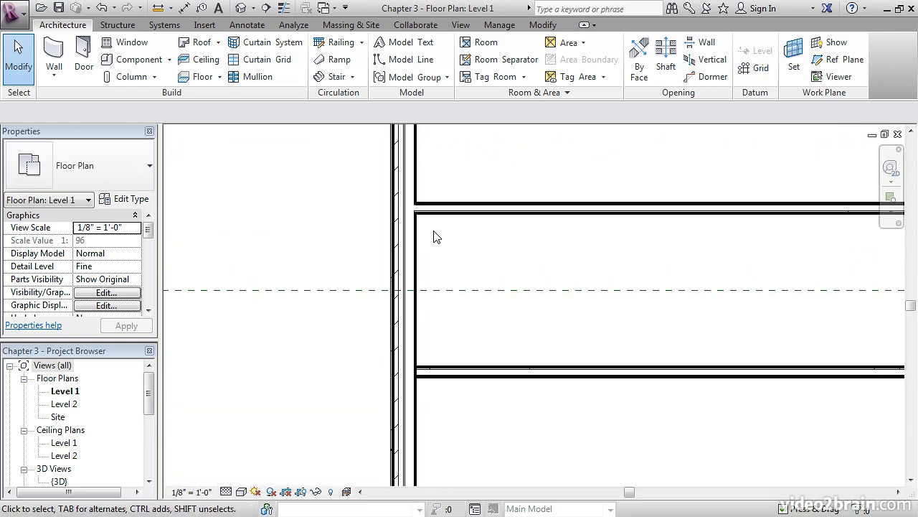
{"action": "middle_click_drag", "start_coordinate": [449, 351], "coordinate": [466, 277]}
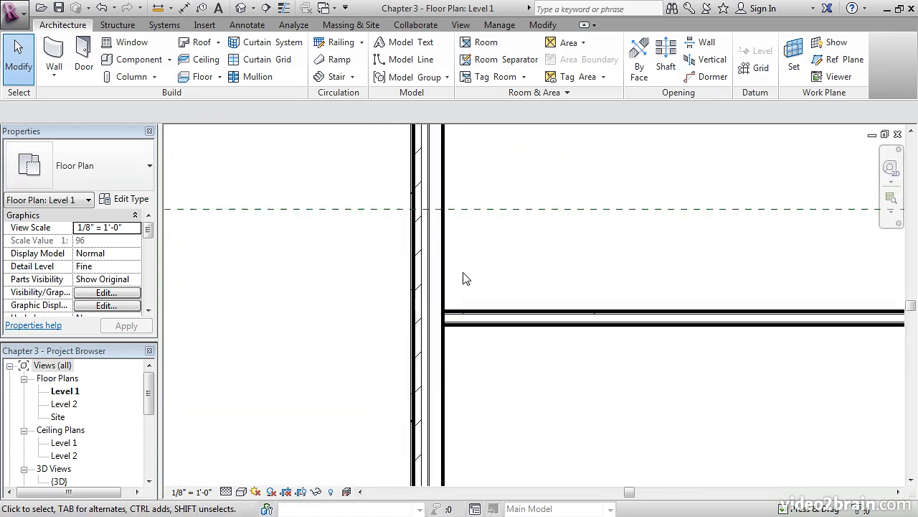
{"action": "scroll", "coordinate": [466, 277], "scroll_direction": "up", "scroll_amount": 3}
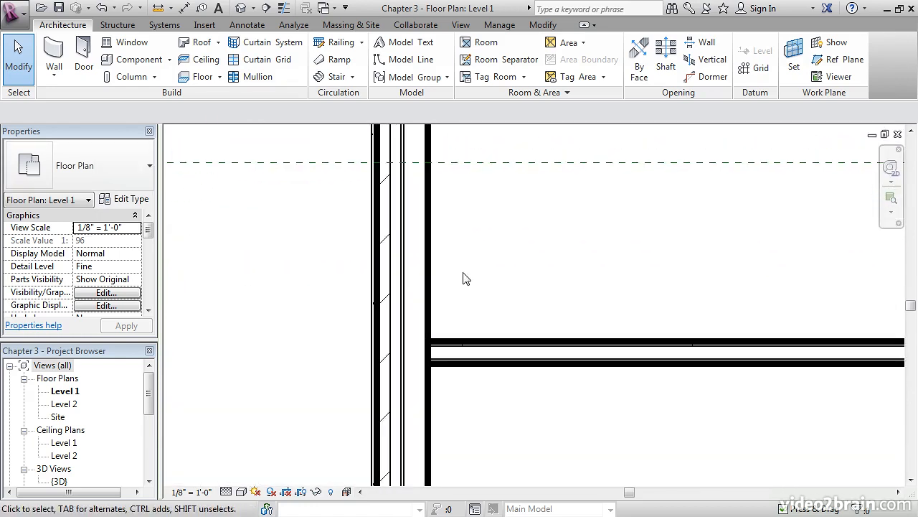
{"action": "left_click", "coordinate": [461, 344]}
{"action": "scroll", "coordinate": [406, 350], "scroll_direction": "up", "scroll_amount": 3}
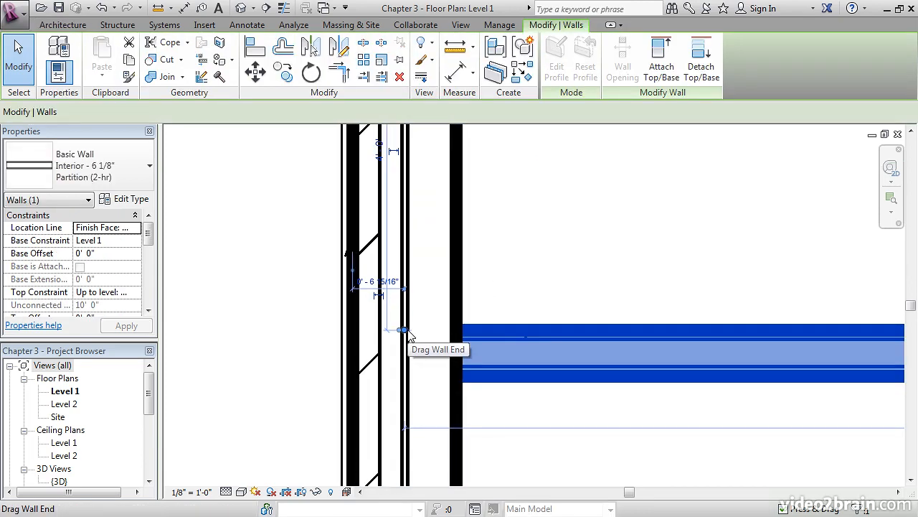
{"action": "left_click_drag", "start_coordinate": [406, 331], "coordinate": [380, 330]}
{"action": "middle_click_drag", "start_coordinate": [526, 302], "coordinate": [471, 307]}
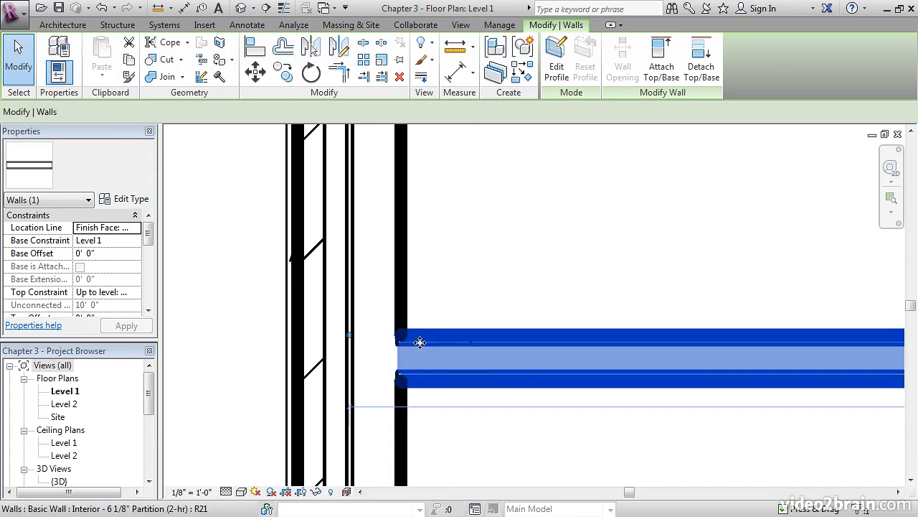
- Extend the lower corridor wall's right end into the curved partition so they join
{"action": "scroll", "coordinate": [422, 336], "scroll_direction": "down", "scroll_amount": 6}
{"action": "middle_click_drag", "start_coordinate": [608, 316], "coordinate": [272, 322]}
{"action": "middle_click_drag", "start_coordinate": [679, 297], "coordinate": [338, 303]}
{"action": "middle_click_drag", "start_coordinate": [679, 302], "coordinate": [385, 290]}
{"action": "middle_click_drag", "start_coordinate": [585, 286], "coordinate": [376, 287]}
{"action": "scroll", "coordinate": [573, 306], "scroll_direction": "up", "scroll_amount": 3}
{"action": "scroll", "coordinate": [574, 325], "scroll_direction": "up", "scroll_amount": 1}
{"action": "left_click_drag", "start_coordinate": [581, 363], "coordinate": [605, 357]}
- Extend the upper corridor wall's right end into the curved partition so they join, and clear the selection
{"action": "middle_click_drag", "start_coordinate": [665, 252], "coordinate": [614, 425]}
{"action": "left_click", "coordinate": [505, 269]}
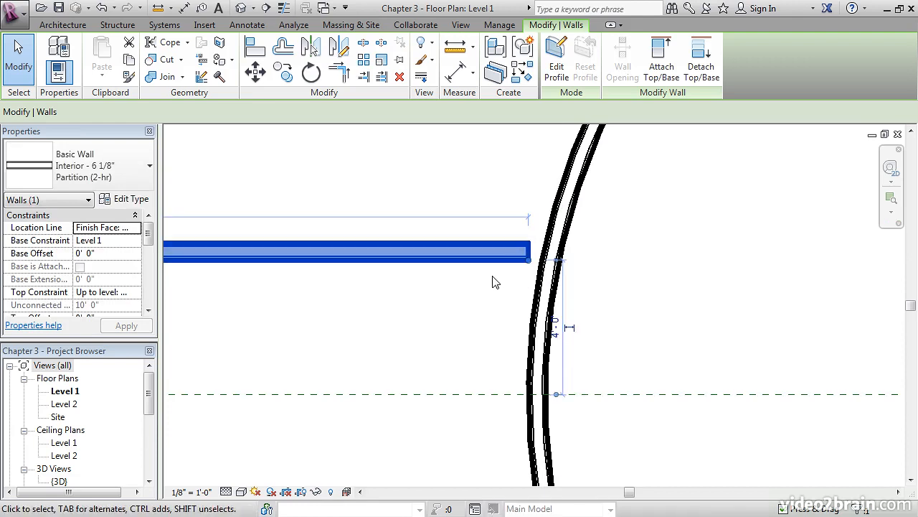
{"action": "left_click_drag", "start_coordinate": [528, 259], "coordinate": [553, 262]}
{"action": "left_click", "coordinate": [639, 287]}
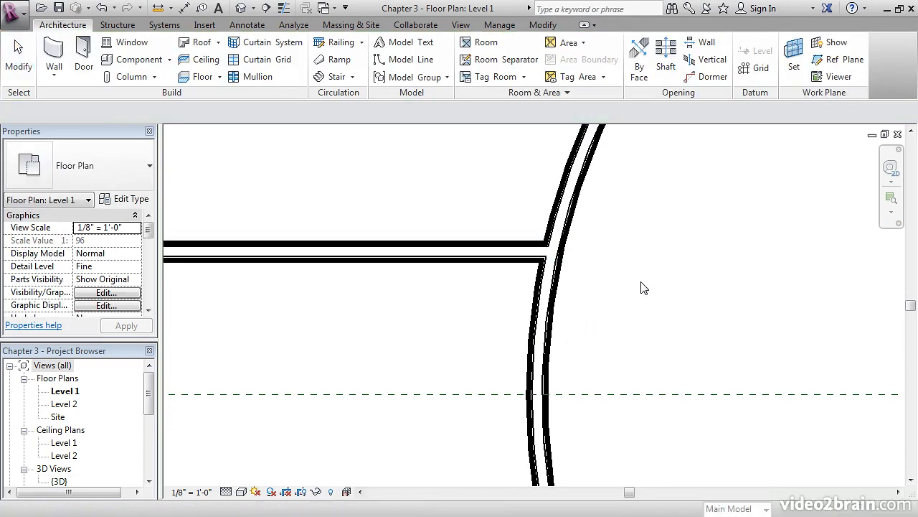
- Start a similar wall from the upper corridor wall with its location line set to Finish Face: Exterior
{"action": "middle_click_drag", "start_coordinate": [640, 284], "coordinate": [661, 310]}
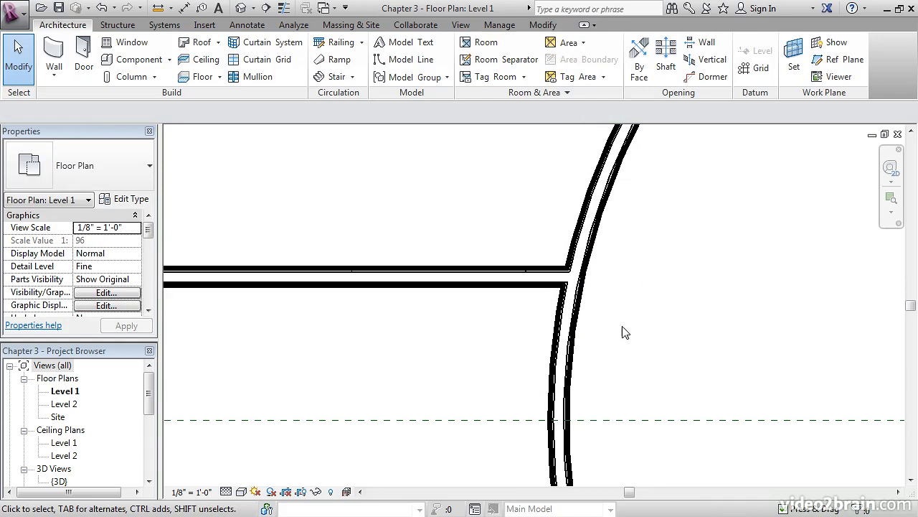
{"action": "middle_click_drag", "start_coordinate": [625, 345], "coordinate": [761, 329]}
{"action": "scroll", "coordinate": [612, 335], "scroll_direction": "down", "scroll_amount": 5}
{"action": "middle_click_drag", "start_coordinate": [602, 343], "coordinate": [747, 388]}
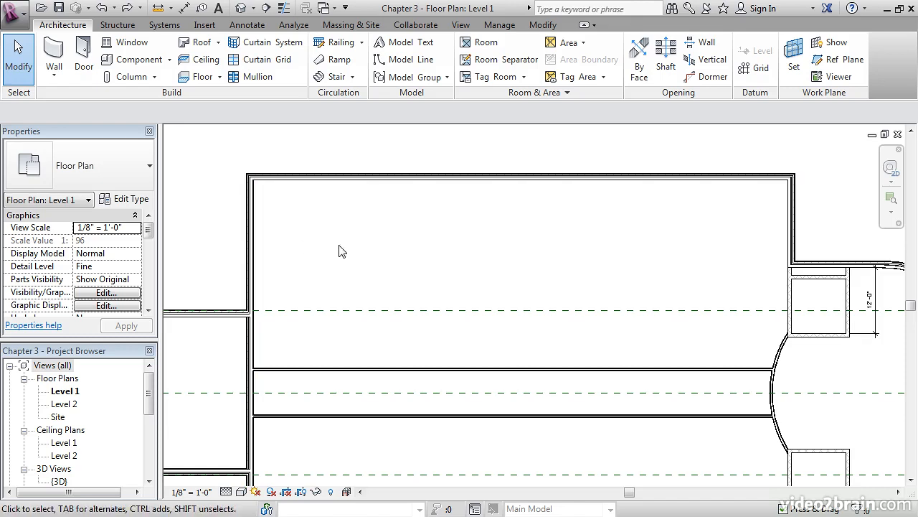
{"action": "right_click", "coordinate": [313, 370]}
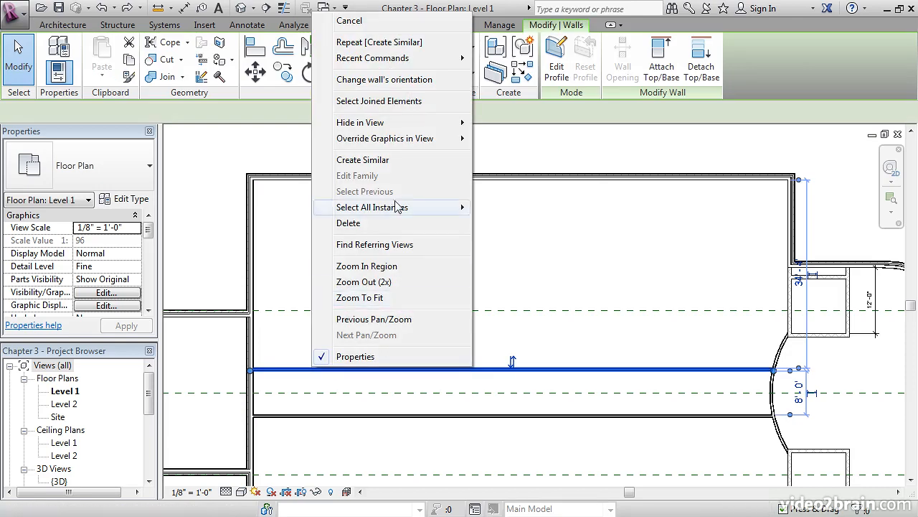
{"action": "left_click", "coordinate": [380, 160]}
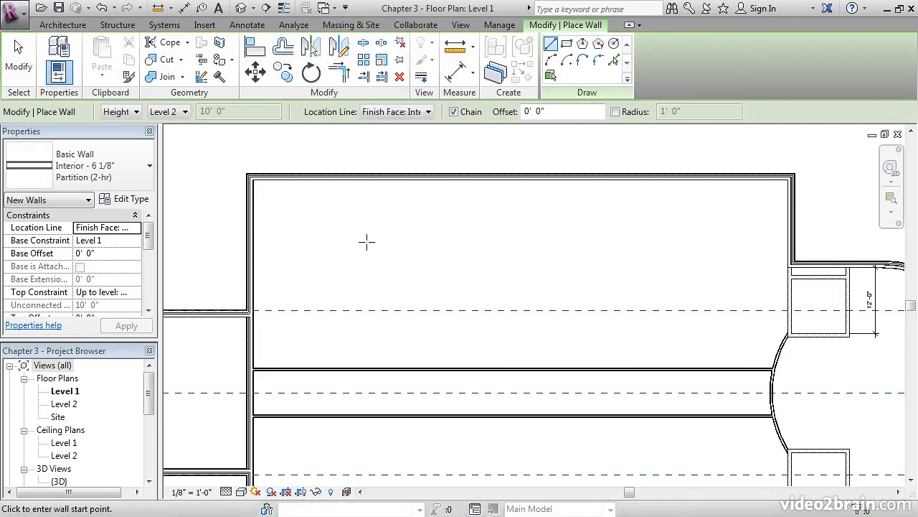
{"action": "left_click", "coordinate": [409, 113]}
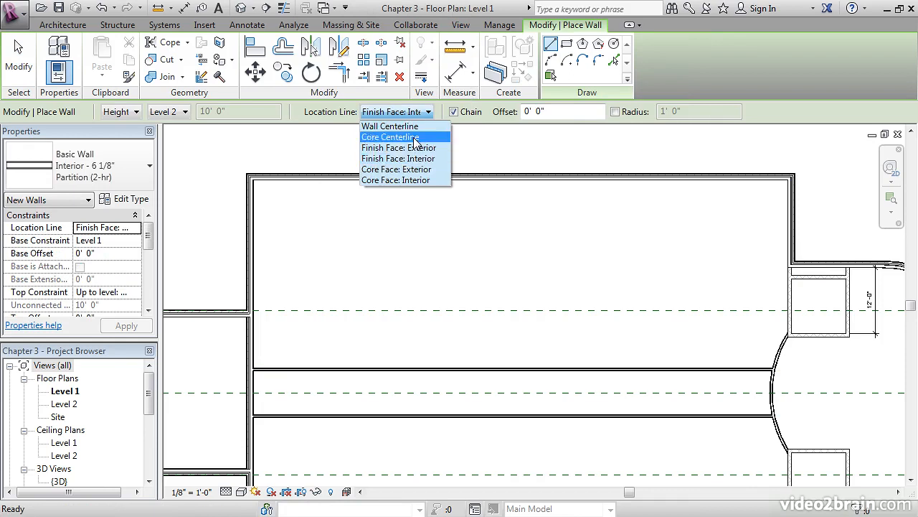
{"action": "left_click", "coordinate": [399, 147]}
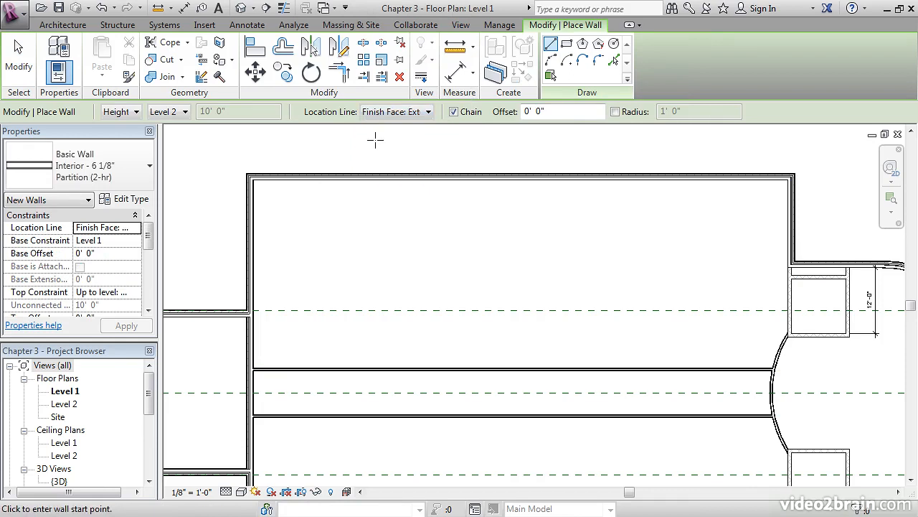
- Draw a perpendicular partition from the upper corridor wall to the upper exterior wall, 12' 0" from the left exterior wall, and check its spacing
{"action": "middle_click_drag", "start_coordinate": [323, 249], "coordinate": [349, 209]}
{"action": "scroll", "coordinate": [328, 283], "scroll_direction": "up", "scroll_amount": 3}
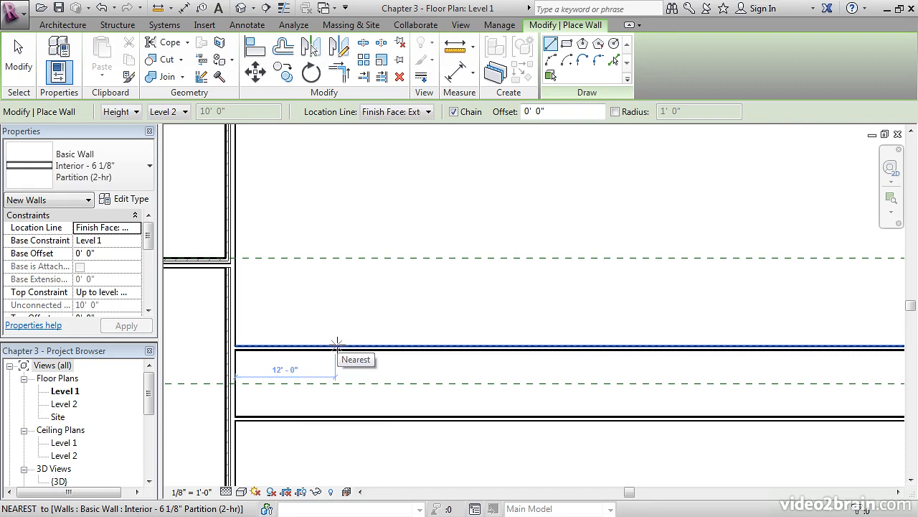
{"action": "left_click", "coordinate": [337, 346]}
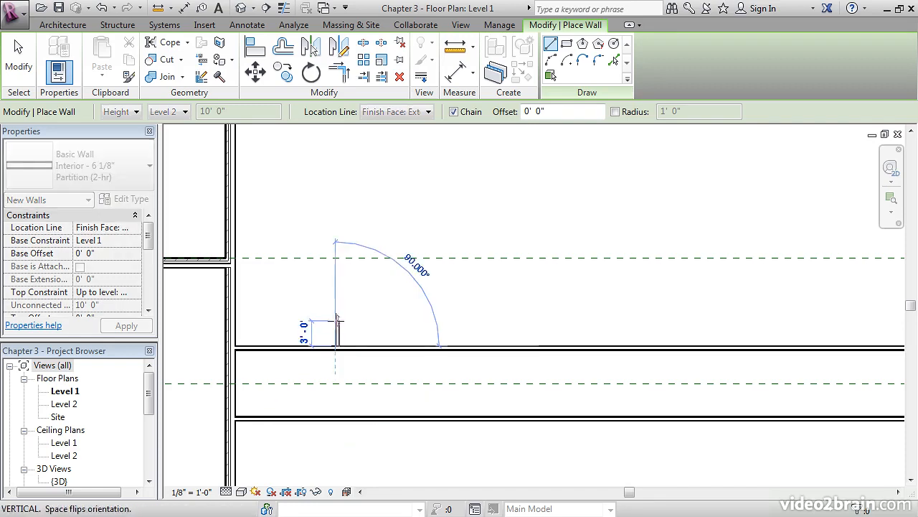
{"action": "middle_click_drag", "start_coordinate": [347, 280], "coordinate": [337, 361]}
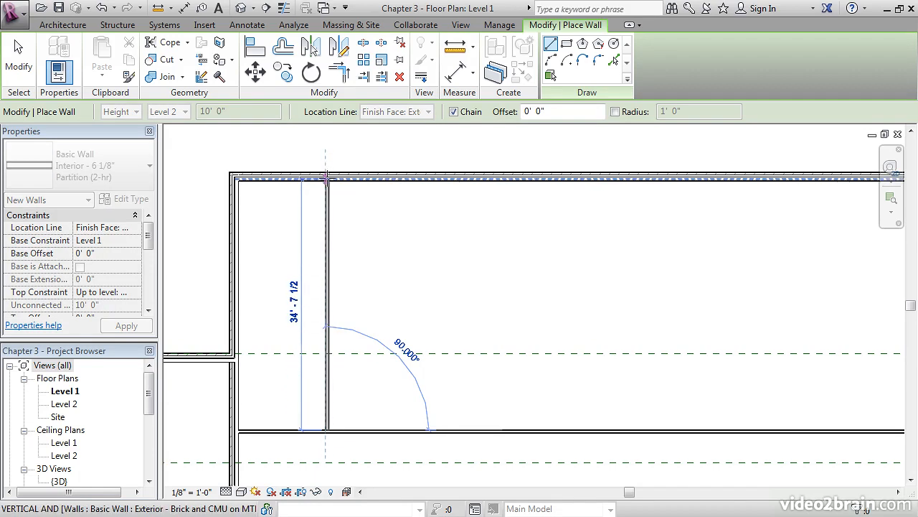
{"action": "scroll", "coordinate": [324, 176], "scroll_direction": "up", "scroll_amount": 3}
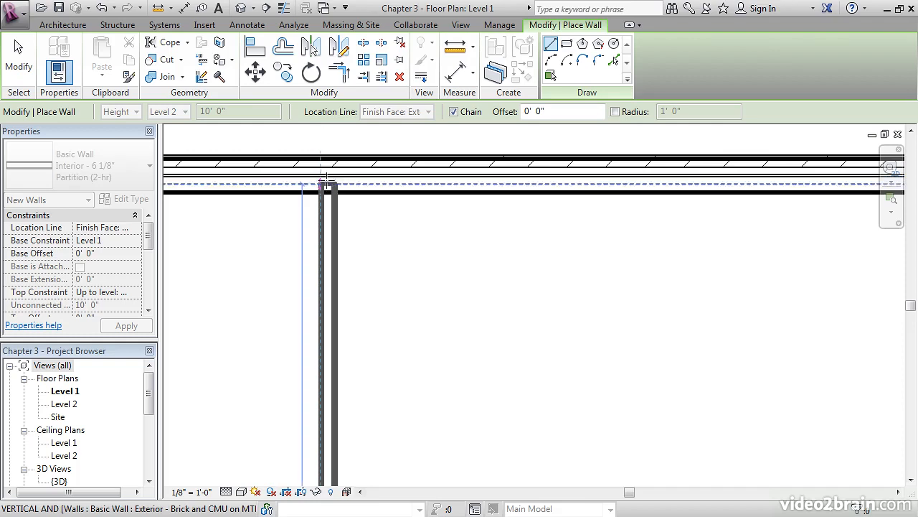
{"action": "left_click", "coordinate": [324, 183]}
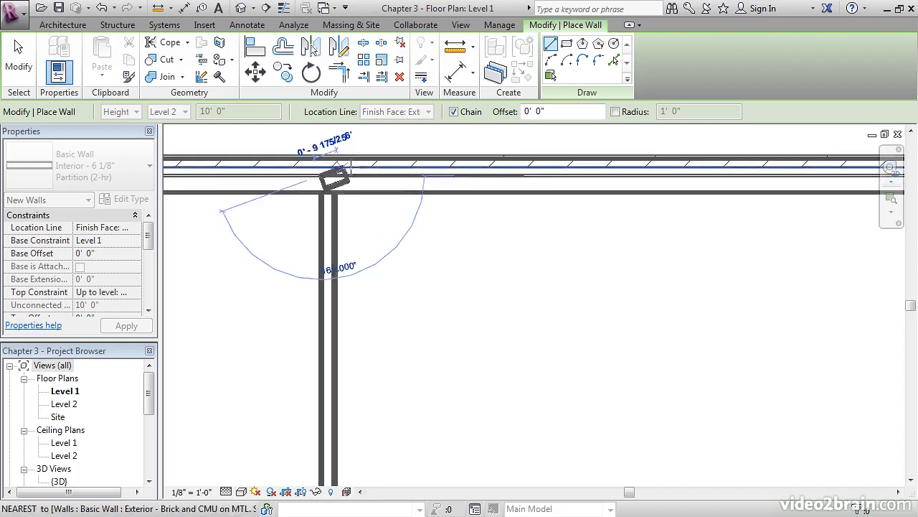
{"action": "key", "text": "Escape"}
{"action": "key", "text": "Escape"}
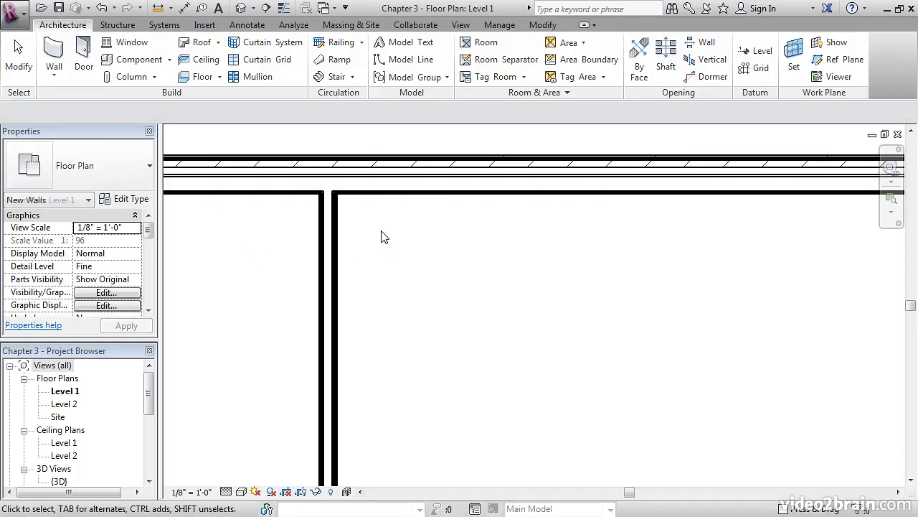
{"action": "scroll", "coordinate": [382, 237], "scroll_direction": "down", "scroll_amount": 5}
{"action": "middle_click_drag", "start_coordinate": [377, 250], "coordinate": [371, 270]}
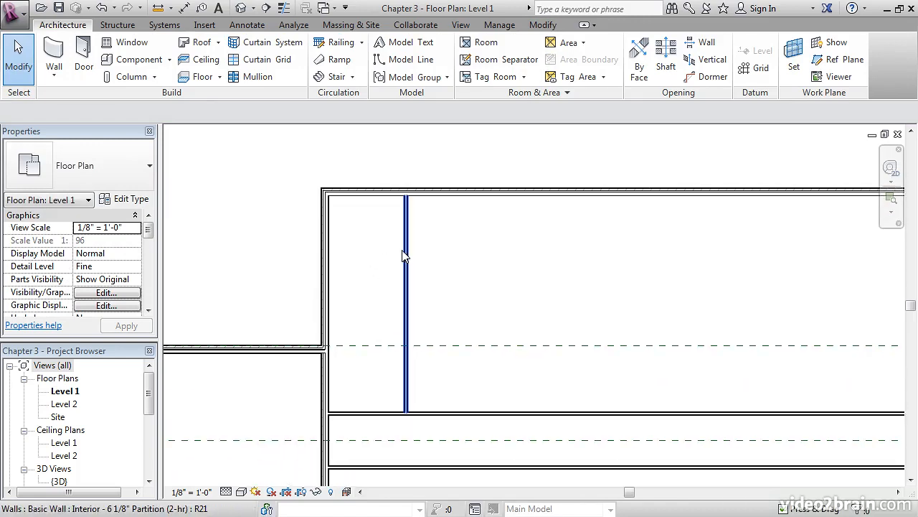
{"action": "left_click", "coordinate": [404, 254]}
{"action": "middle_click_drag", "start_coordinate": [457, 233], "coordinate": [457, 241]}
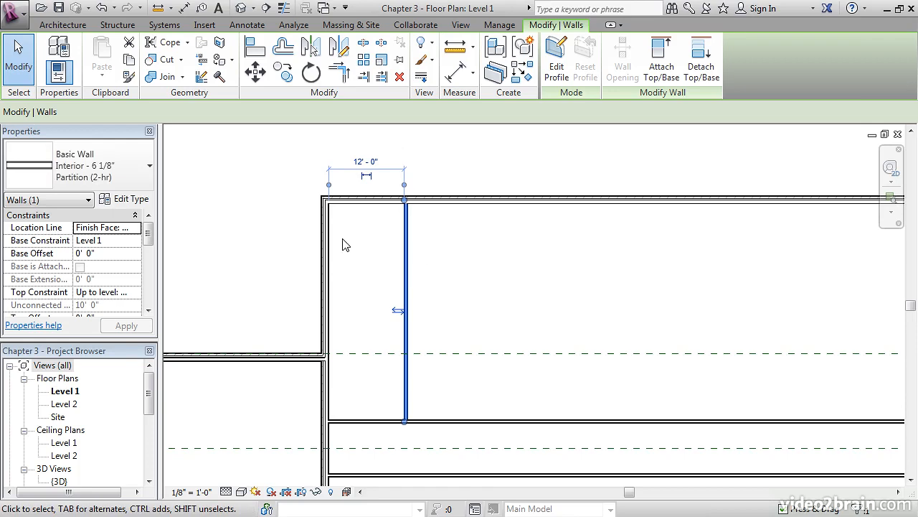
{"action": "left_click", "coordinate": [453, 280]}
- Start a similar wall from the upper corridor wall using Pick Lines with an offset of 6' 0"
{"action": "middle_click_drag", "start_coordinate": [425, 313], "coordinate": [518, 289]}
{"action": "scroll", "coordinate": [518, 288], "scroll_direction": "up", "scroll_amount": 1}
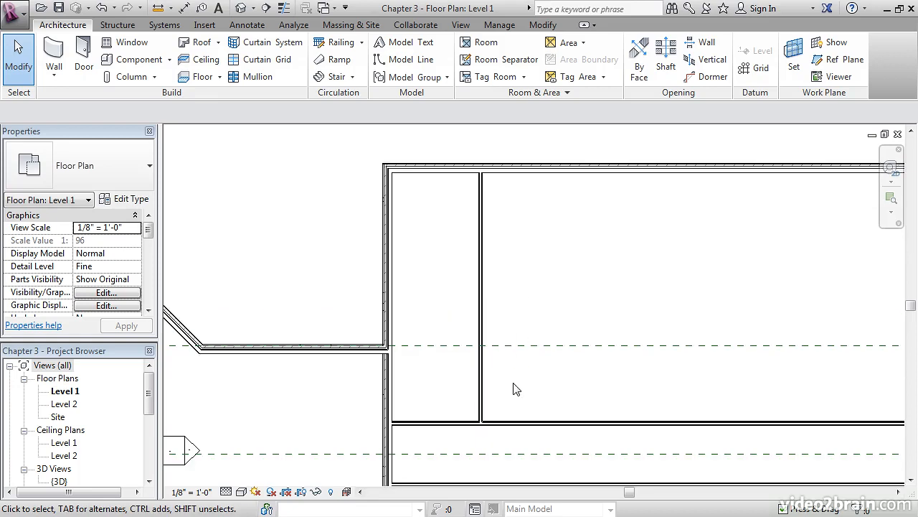
{"action": "middle_click_drag", "start_coordinate": [514, 388], "coordinate": [529, 354]}
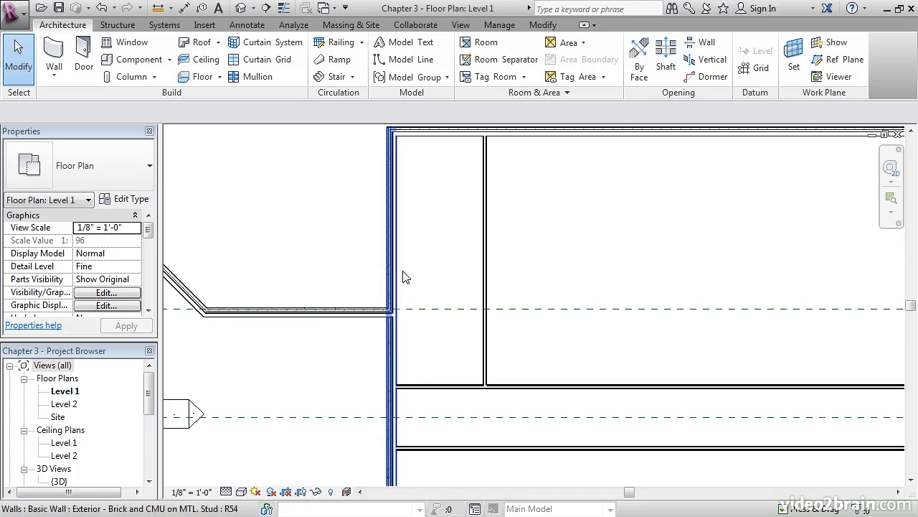
{"action": "middle_click_drag", "start_coordinate": [459, 274], "coordinate": [478, 359]}
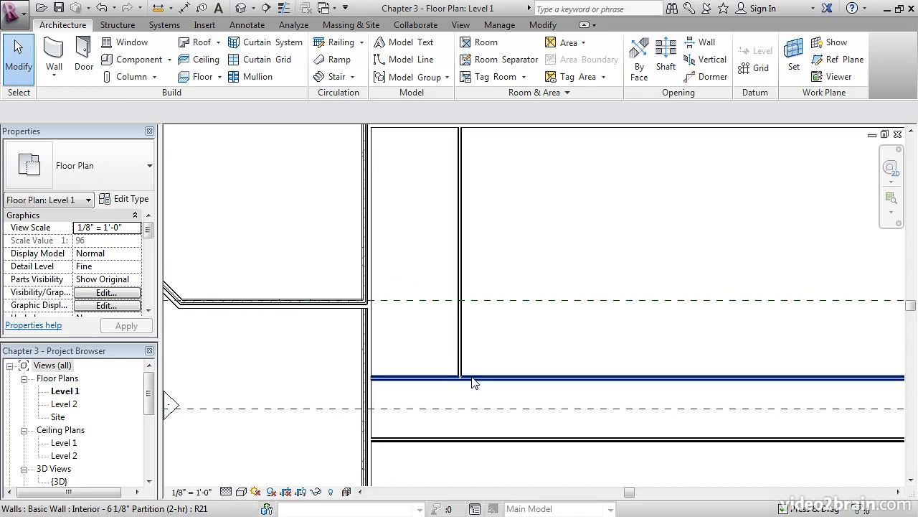
{"action": "left_click", "coordinate": [473, 378]}
{"action": "right_click", "coordinate": [473, 378]}
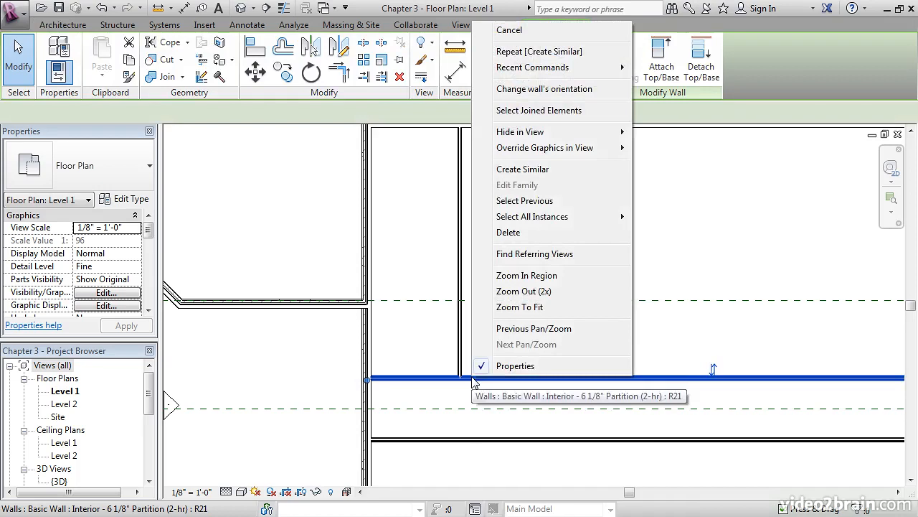
{"action": "left_click", "coordinate": [527, 170]}
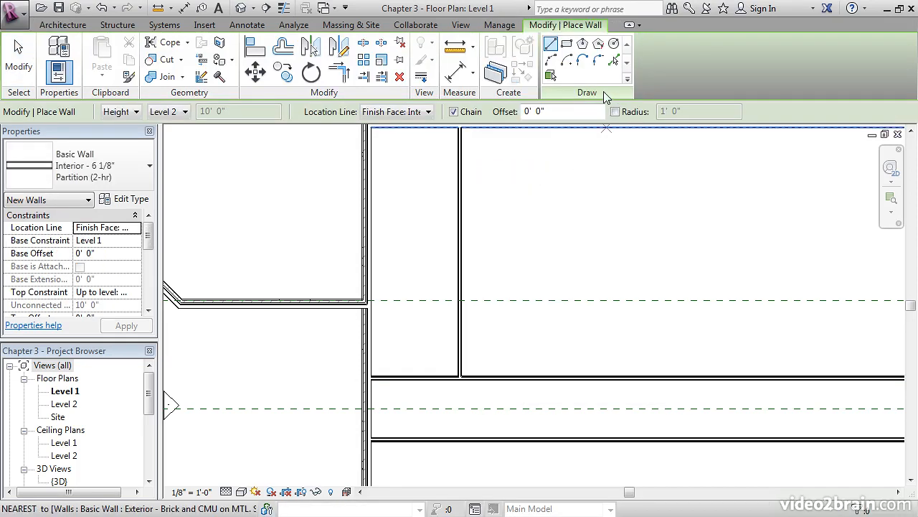
{"action": "left_click", "coordinate": [615, 63]}
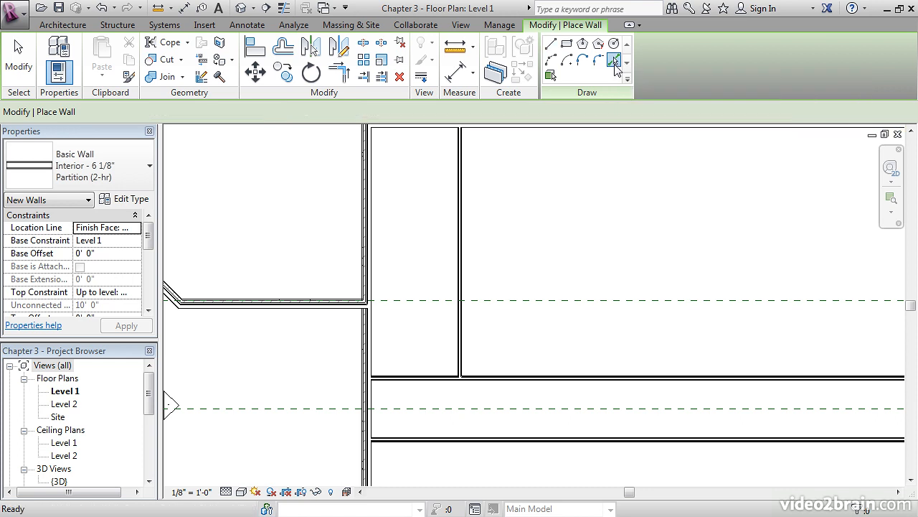
{"action": "left_click_drag", "start_coordinate": [508, 114], "coordinate": [474, 116]}
{"action": "type", "text": "6' 0\""}
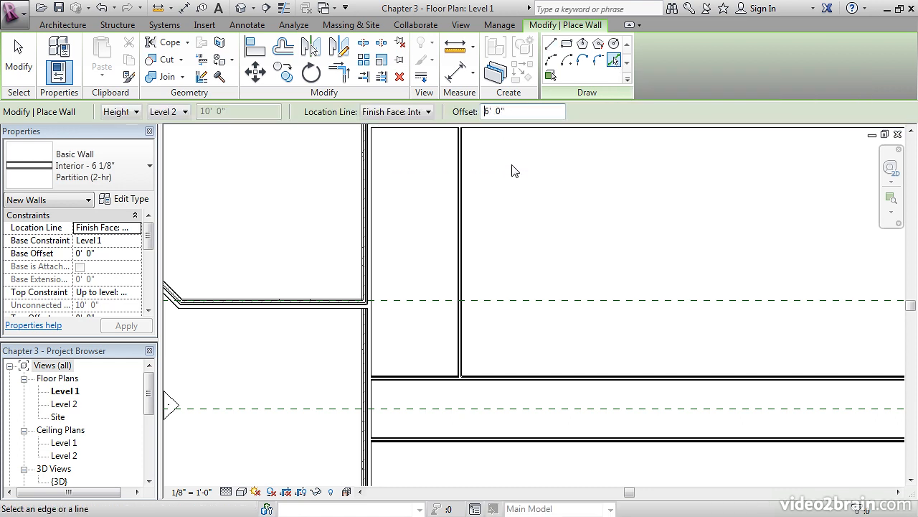
- Place the offset wall above the upper corridor wall by picking that wall's upper face, and finish the wall command
{"action": "mouse_move", "coordinate": [497, 267]}
{"action": "middle_mouse_down"}
{"action": "mouse_move", "coordinate": [510, 265]}
{"action": "mouse_move", "coordinate": [484, 277]}
{"action": "middle_mouse_up"}
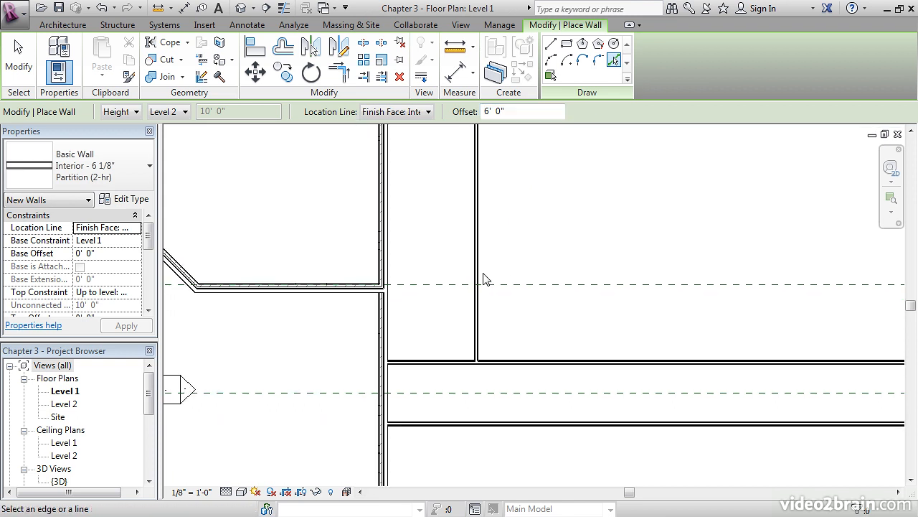
{"action": "left_click", "coordinate": [426, 360]}
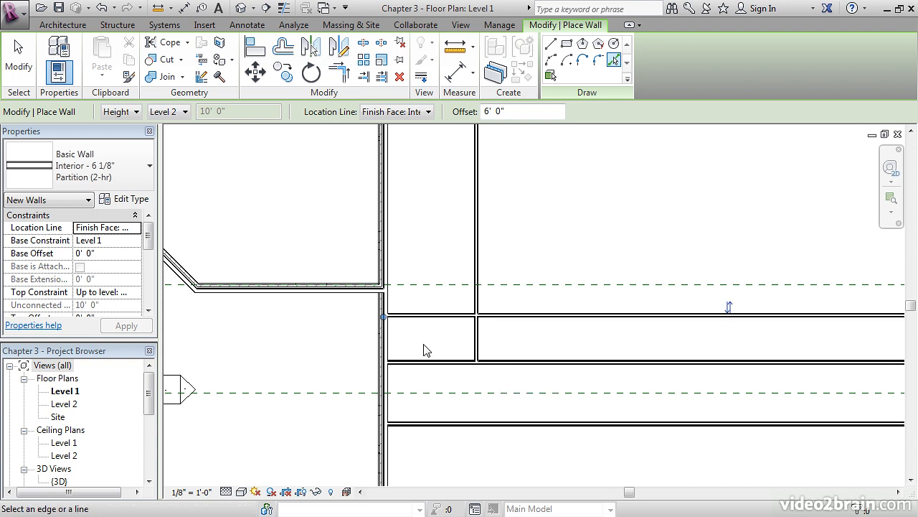
{"action": "key", "text": "Escape"}
{"action": "key", "text": "Escape"}
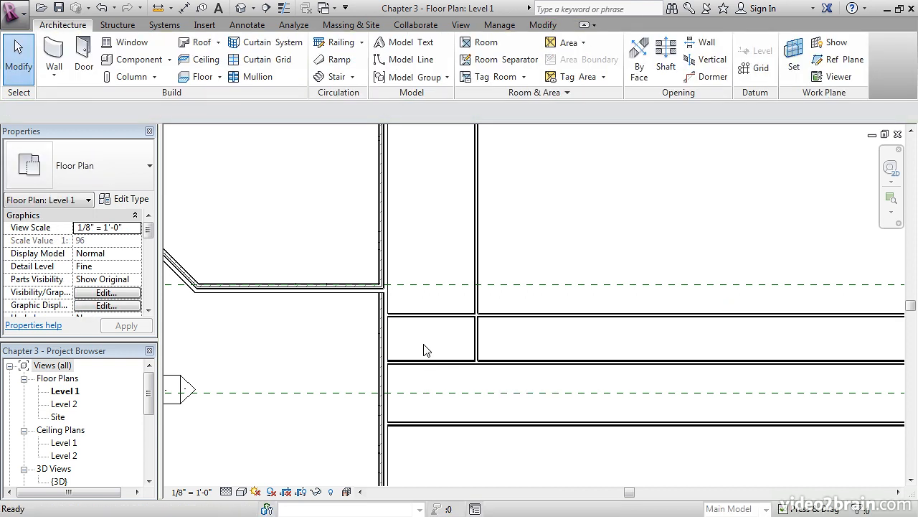
- Measure the clear distance between the upper corridor wall and the parallel wall placed above it
{"action": "middle_click_drag", "start_coordinate": [430, 344], "coordinate": [434, 337]}
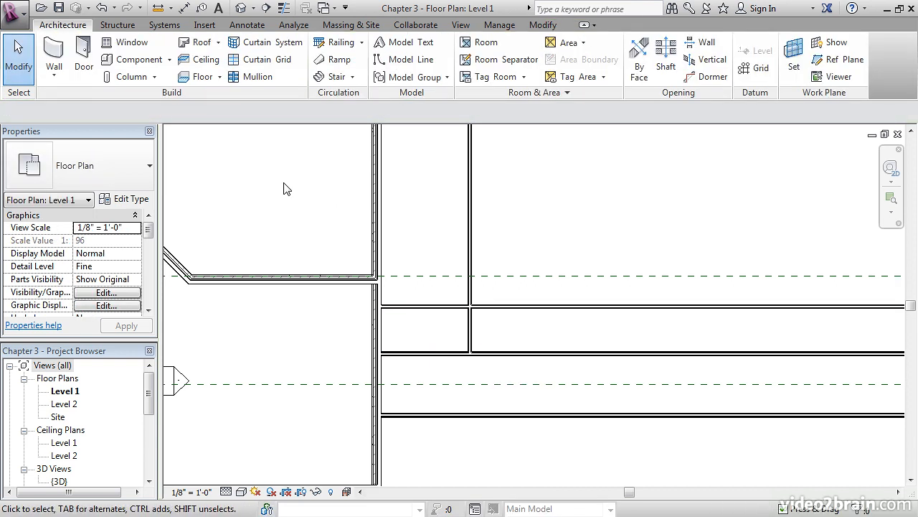
{"action": "left_click", "coordinate": [158, 8]}
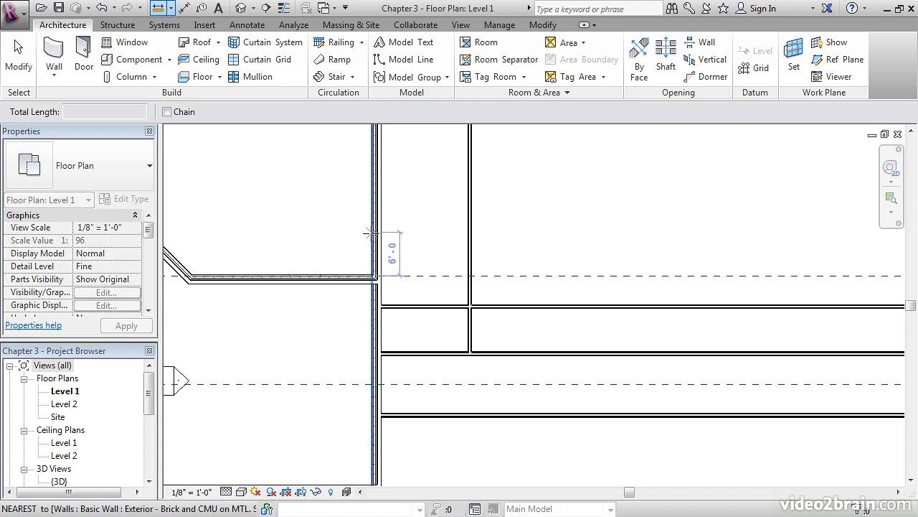
{"action": "left_click", "coordinate": [414, 308]}
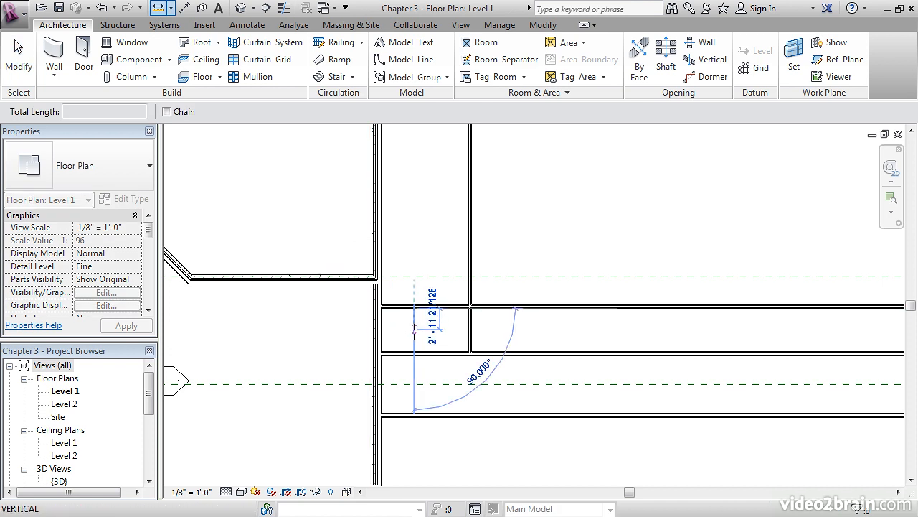
{"action": "left_click", "coordinate": [413, 351]}
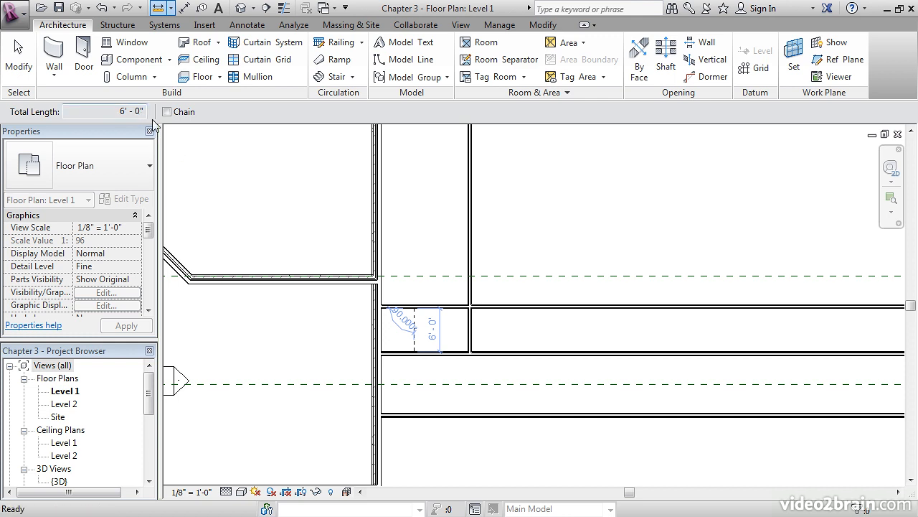
{"action": "key", "text": "Escape"}
{"action": "key", "text": "Escape"}
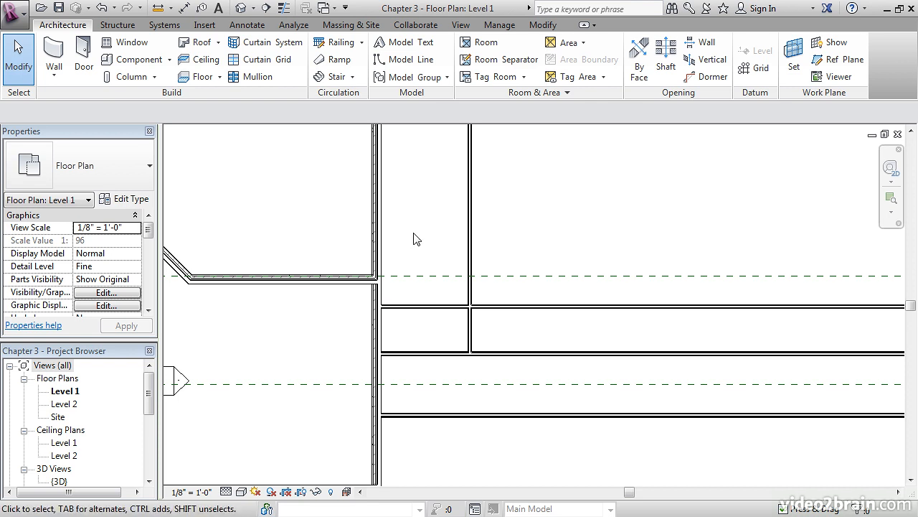
- Place a similar wall above the offset wall by picking that wall's upper face with Pick Lines and an offset of 12' 0"
{"action": "right_click", "coordinate": [431, 310]}
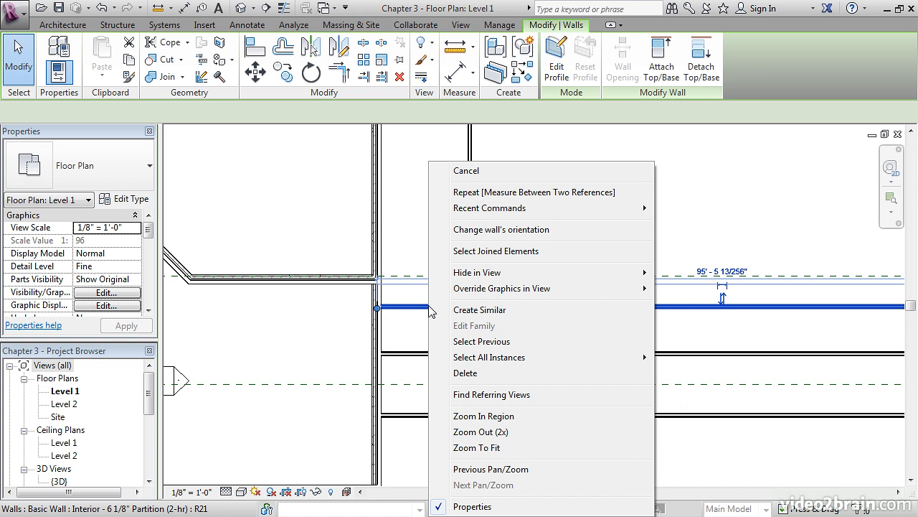
{"action": "left_click", "coordinate": [459, 310]}
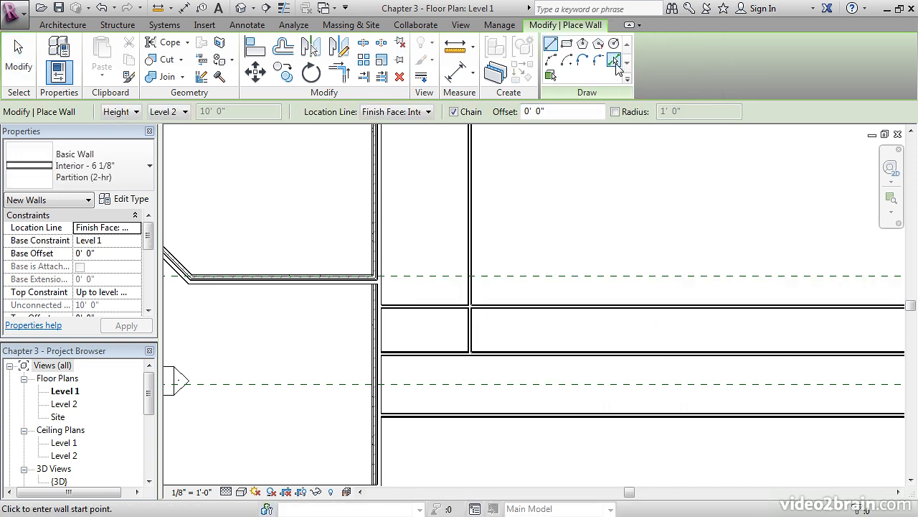
{"action": "left_click", "coordinate": [615, 61]}
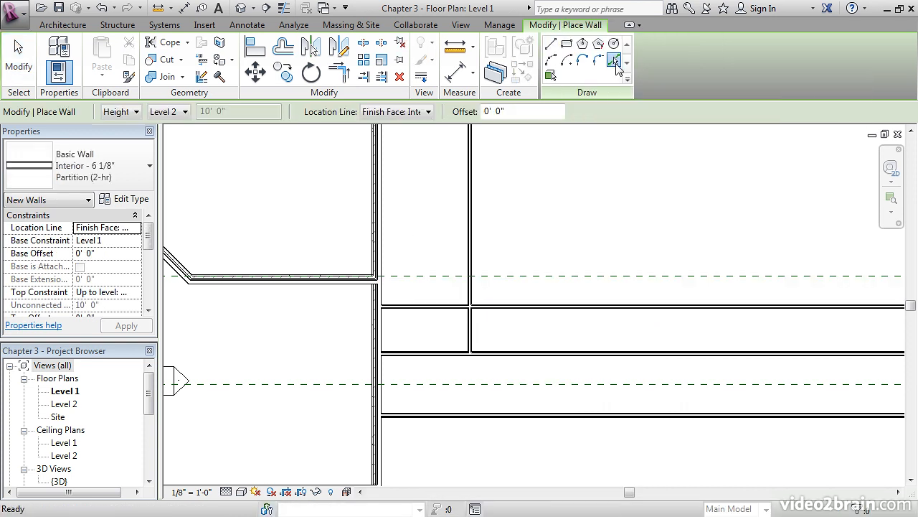
{"action": "left_click", "coordinate": [483, 111]}
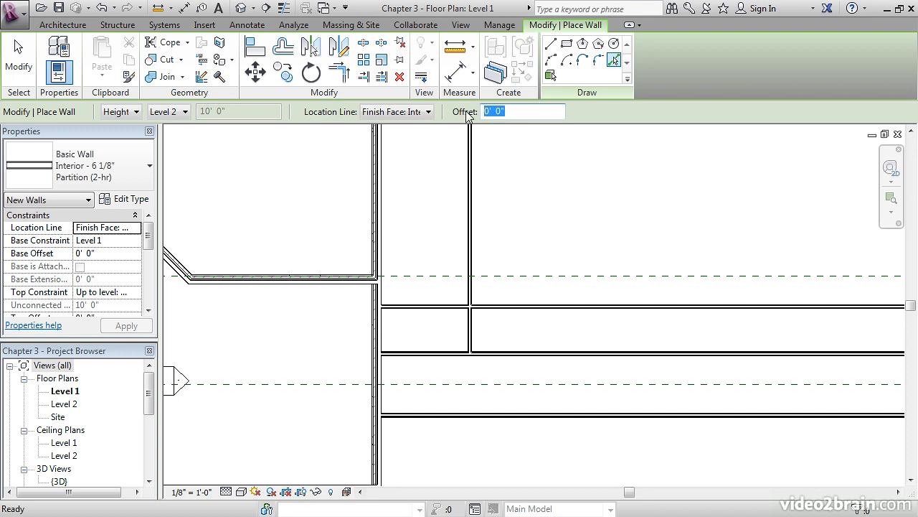
{"action": "type", "text": "12"}
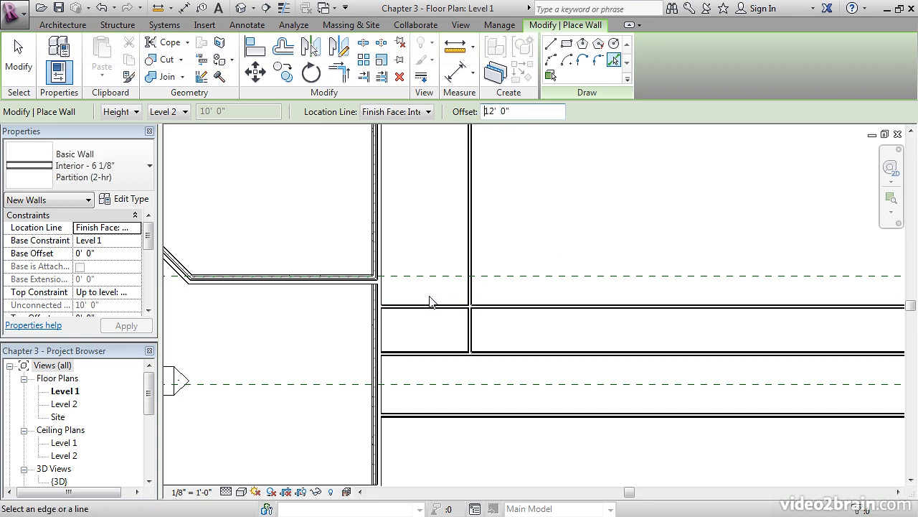
{"action": "left_click", "coordinate": [429, 307]}
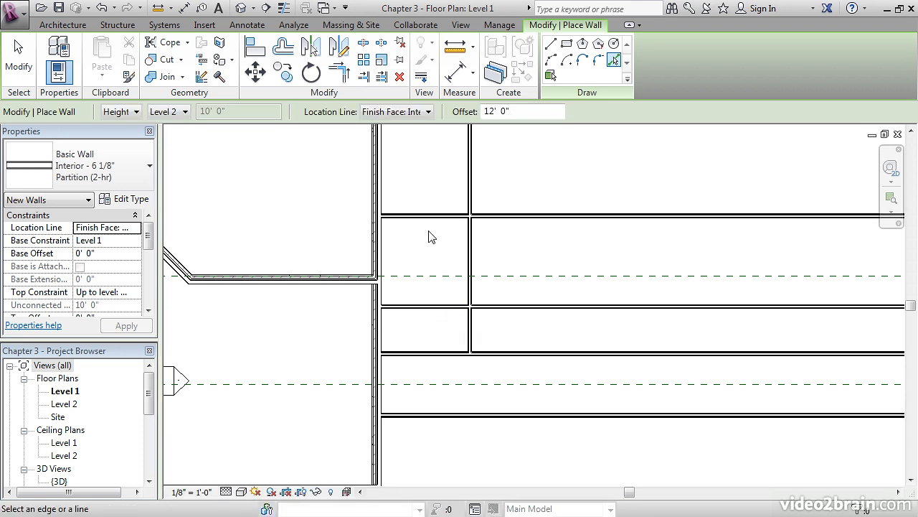
{"action": "key", "text": "Escape"}
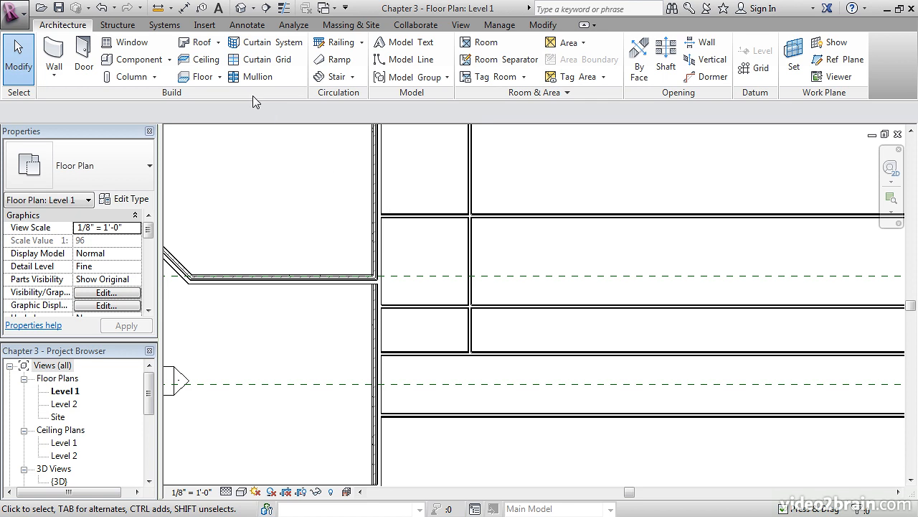
- Measure the clear distance between the two parallel walls above the corridor
{"action": "left_click", "coordinate": [158, 9]}
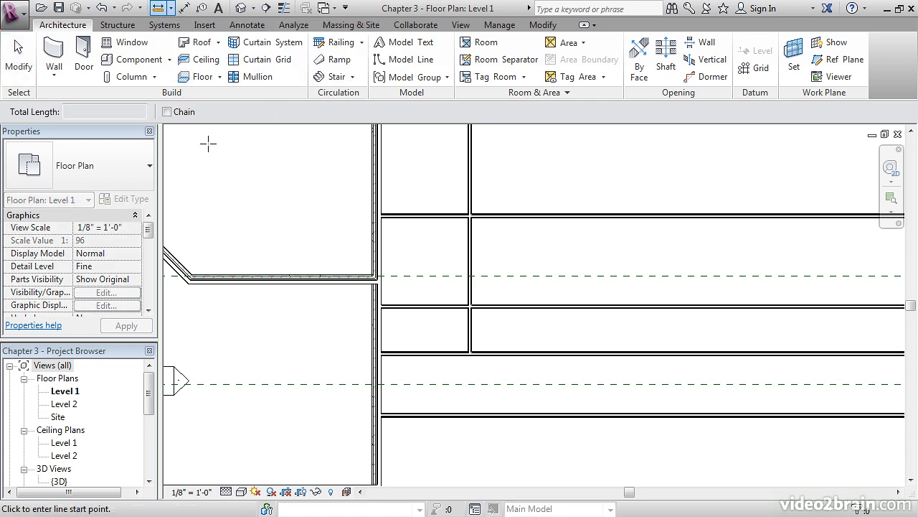
{"action": "left_click", "coordinate": [424, 303]}
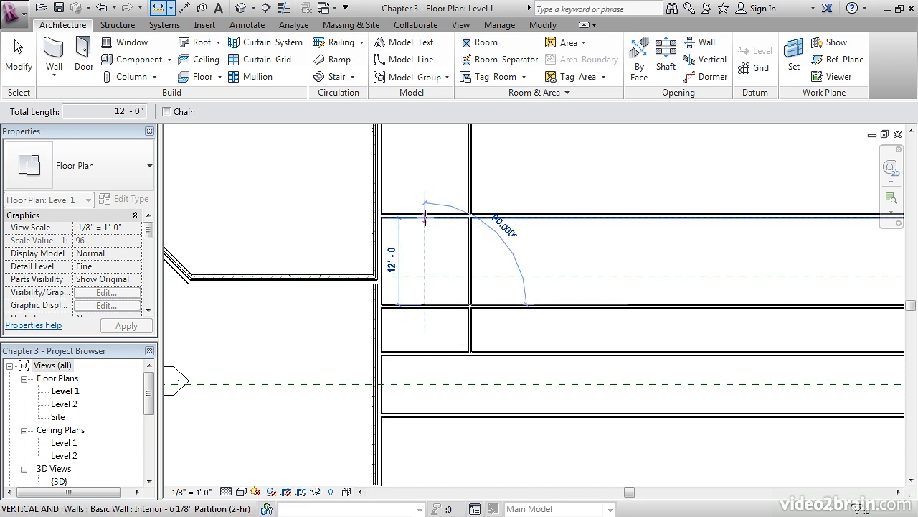
{"action": "left_click", "coordinate": [425, 216]}
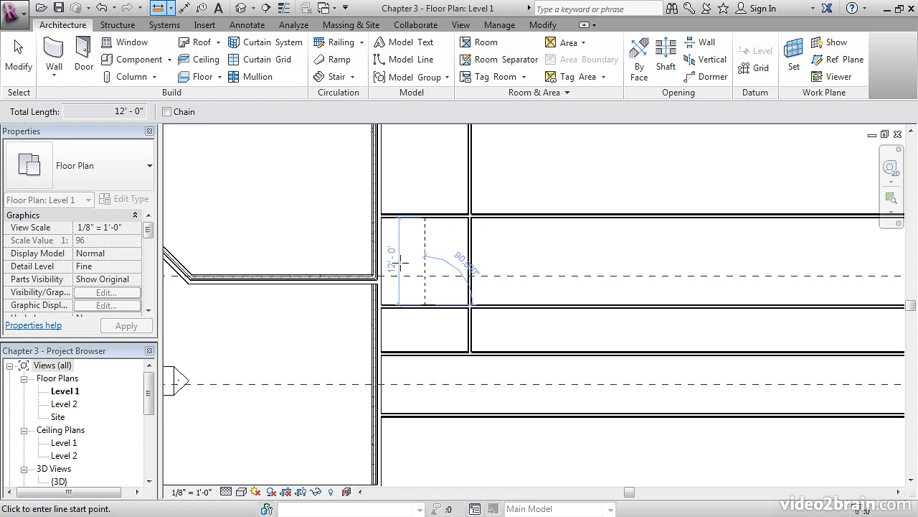
{"action": "key", "text": "Escape"}
{"action": "key", "text": "Escape"}
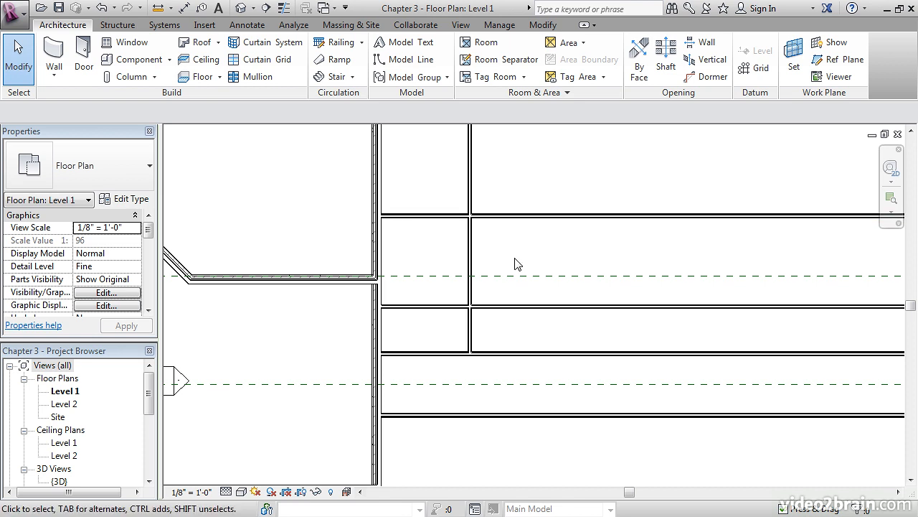
- Trim the uppermost horizontal wall to the vertical partition with Trim/Extend Multiple Elements, keeping the part beside the left exterior wall
{"action": "left_click", "coordinate": [542, 25]}
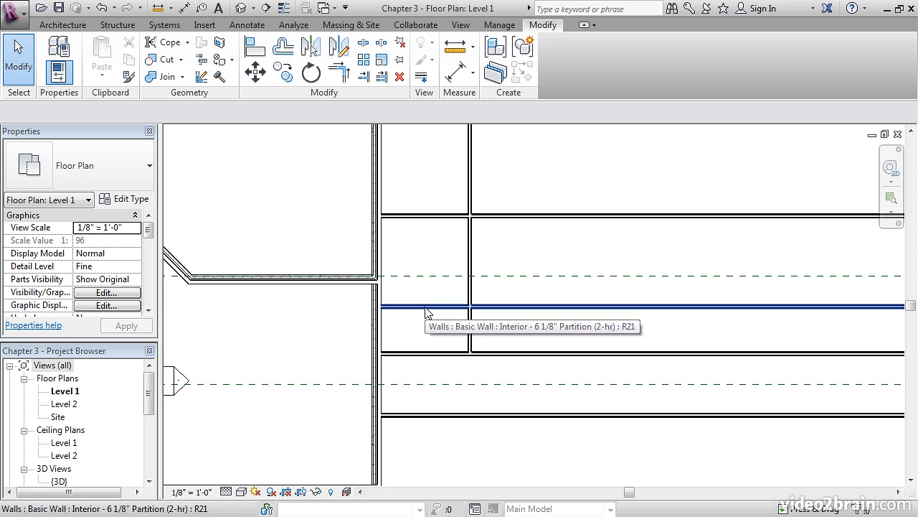
{"action": "left_click", "coordinate": [381, 77]}
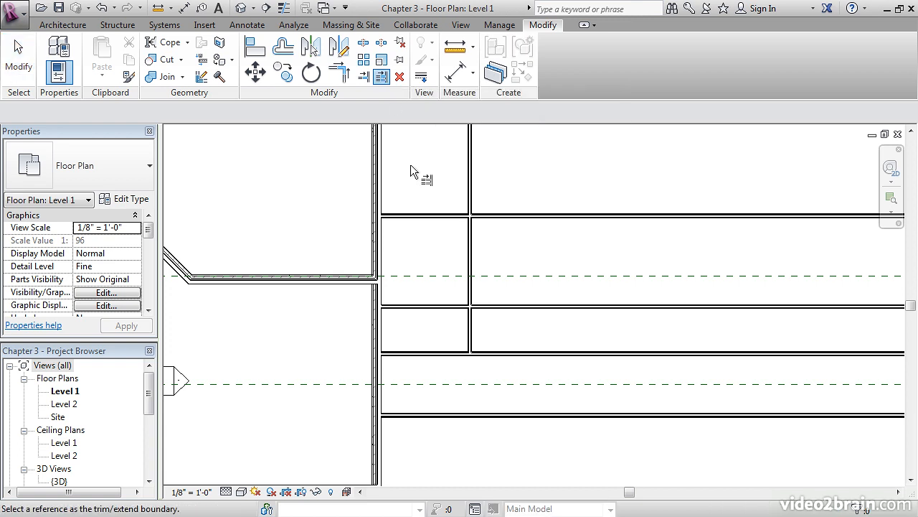
{"action": "left_click", "coordinate": [469, 191]}
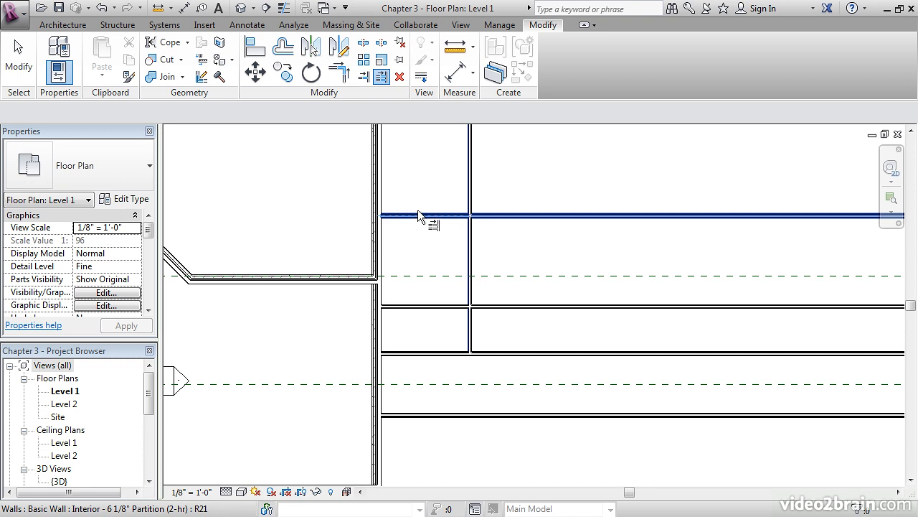
{"action": "scroll", "coordinate": [441, 192], "scroll_direction": "up", "scroll_amount": 5}
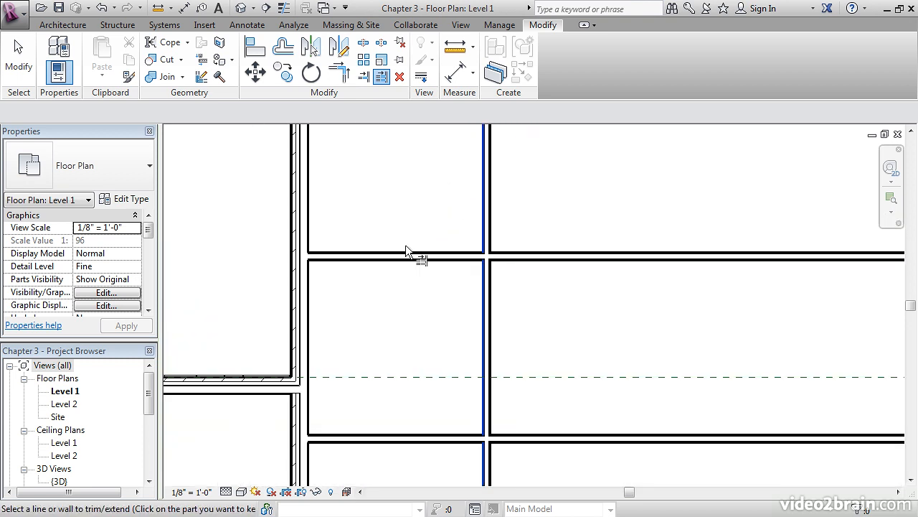
{"action": "scroll", "coordinate": [405, 251], "scroll_direction": "up", "scroll_amount": 3}
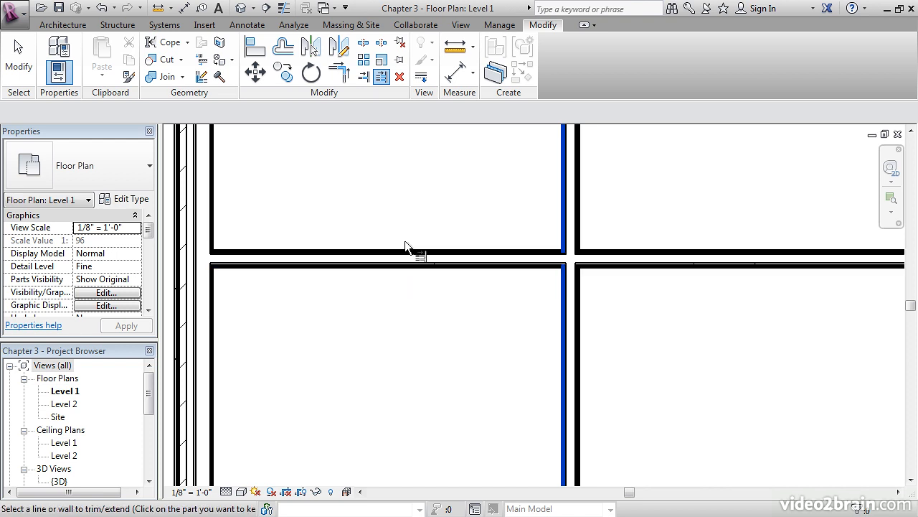
{"action": "left_click", "coordinate": [396, 255]}
- Trim the lower offset wall to the same vertical partition, keeping its left part, and finish the trim command
{"action": "middle_click_drag", "start_coordinate": [427, 324], "coordinate": [440, 263]}
{"action": "scroll", "coordinate": [438, 250], "scroll_direction": "down", "scroll_amount": 2}
{"action": "scroll", "coordinate": [426, 318], "scroll_direction": "up", "scroll_amount": 1}
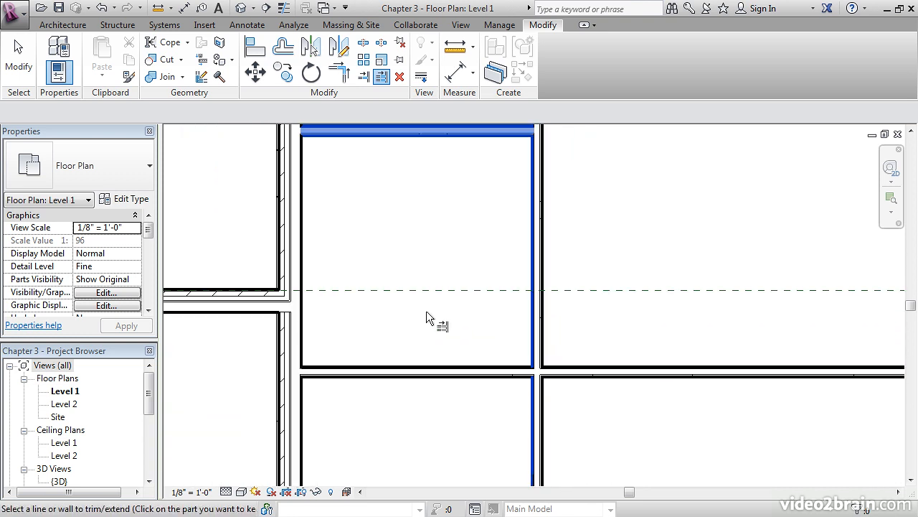
{"action": "left_click", "coordinate": [417, 371]}
{"action": "scroll", "coordinate": [417, 259], "scroll_direction": "down", "scroll_amount": 4}
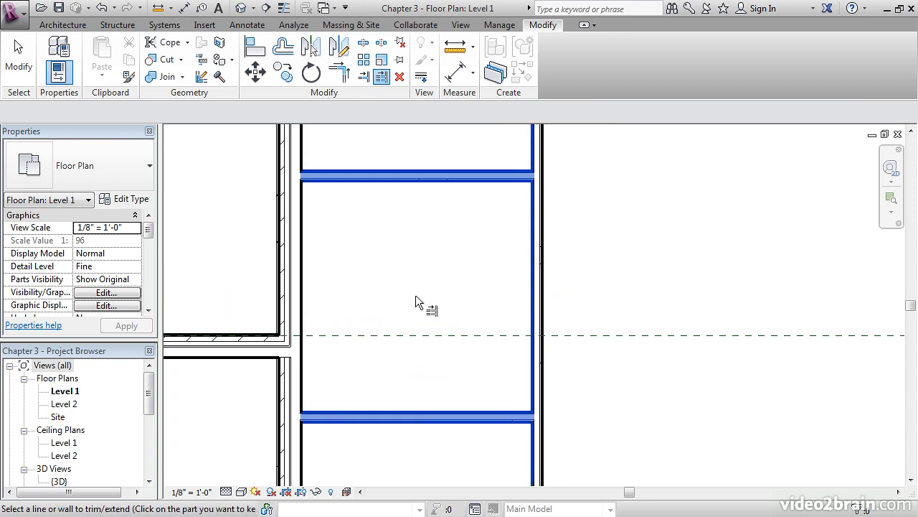
{"action": "middle_click_drag", "start_coordinate": [415, 292], "coordinate": [426, 296]}
{"action": "key", "text": "Escape"}
{"action": "key", "text": "Escape"}
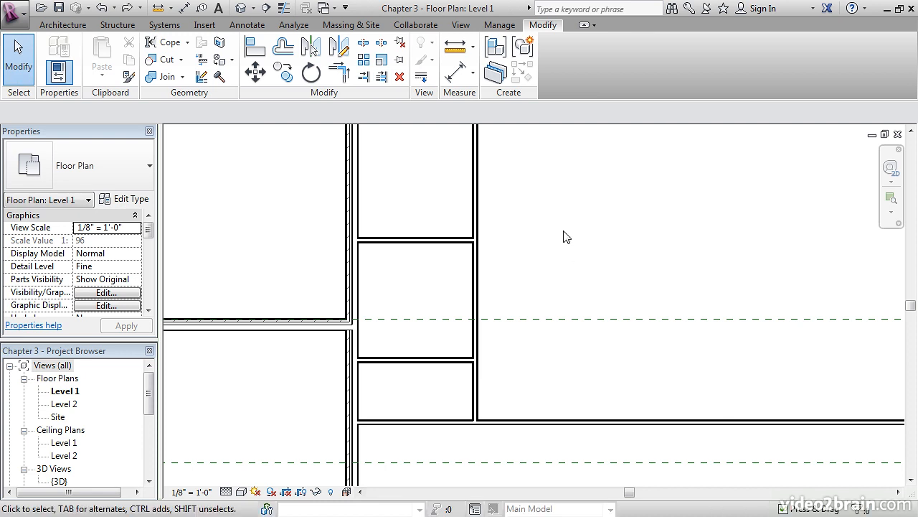
- Draw a similar vertical wall between the two trimmed cross walls, 2' 0" inside the existing vertical partition
{"action": "scroll", "coordinate": [602, 308], "scroll_direction": "down", "scroll_amount": 1}
{"action": "middle_click_drag", "start_coordinate": [603, 308], "coordinate": [533, 301]}
{"action": "scroll", "coordinate": [501, 312], "scroll_direction": "up", "scroll_amount": 1}
{"action": "scroll", "coordinate": [500, 313], "scroll_direction": "up", "scroll_amount": 1}
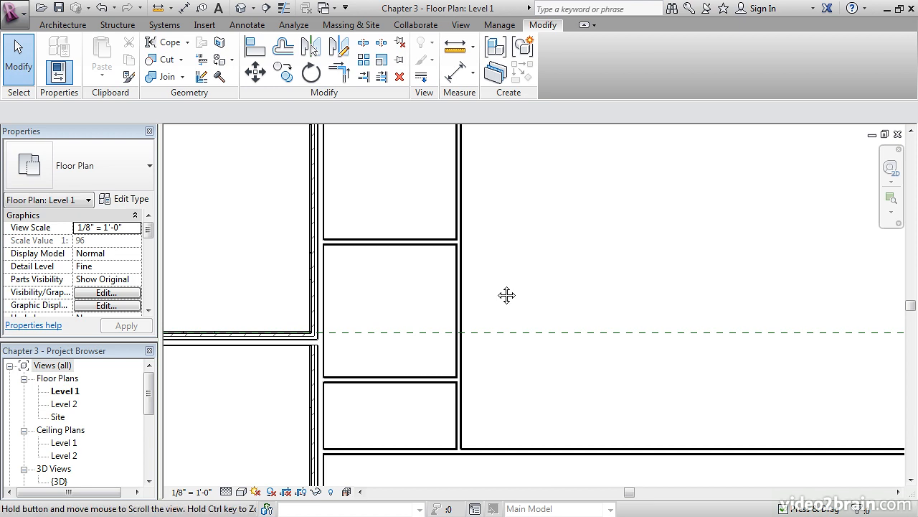
{"action": "right_click", "coordinate": [391, 381]}
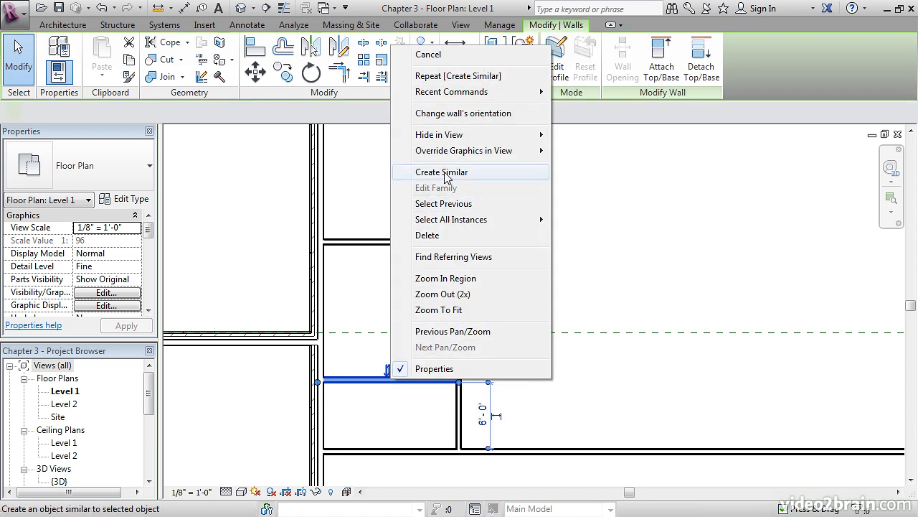
{"action": "left_click", "coordinate": [444, 172]}
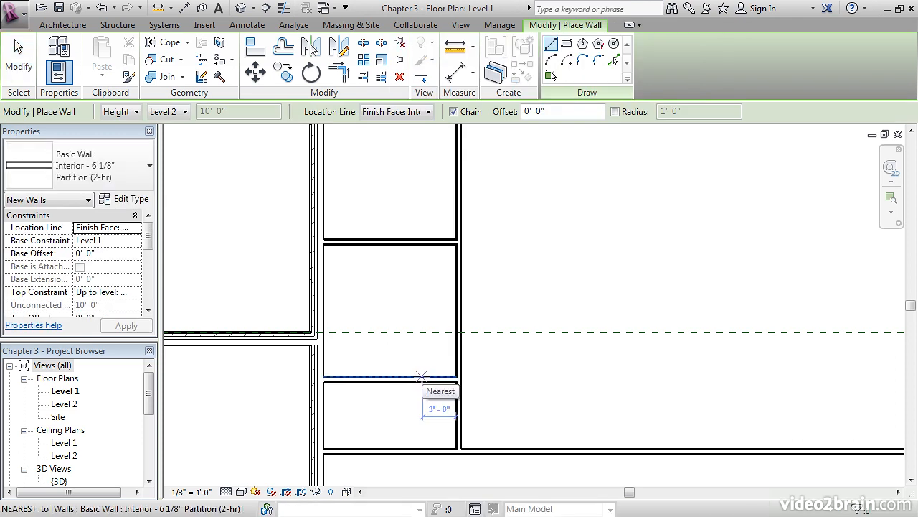
{"action": "scroll", "coordinate": [427, 376], "scroll_direction": "up", "scroll_amount": 2}
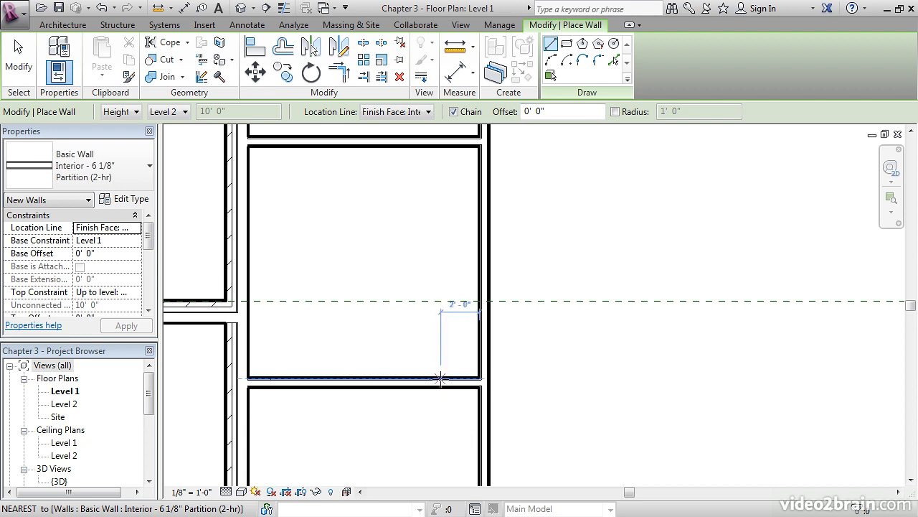
{"action": "left_click", "coordinate": [440, 377]}
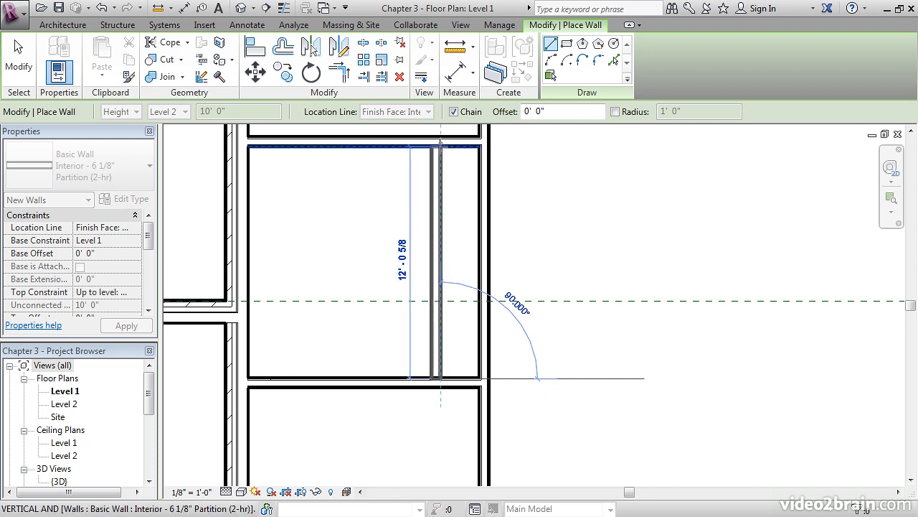
{"action": "left_click", "coordinate": [436, 150]}
{"action": "middle_click_drag", "start_coordinate": [537, 236], "coordinate": [599, 279]}
{"action": "key", "text": "Escape"}
{"action": "key", "text": "Escape"}
{"action": "scroll", "coordinate": [573, 244], "scroll_direction": "down", "scroll_amount": 2}
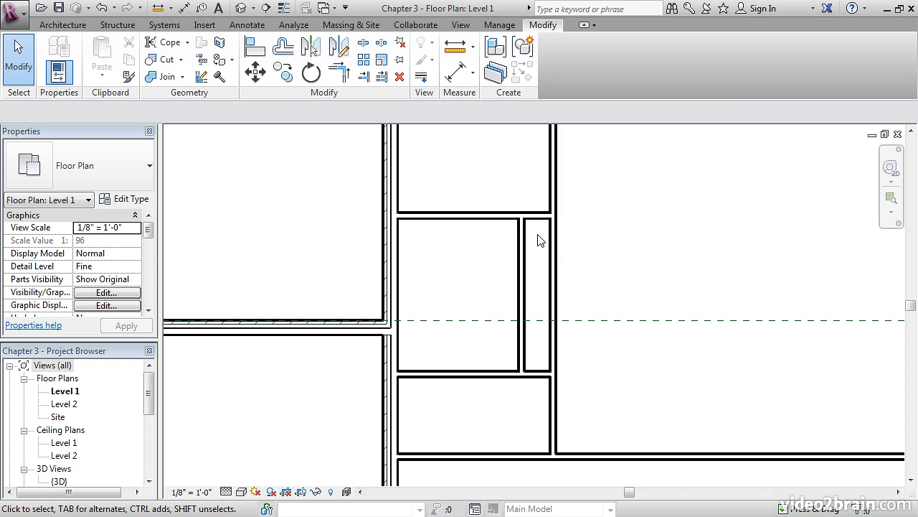
- Set the new vertical wall's distance from the left exterior wall to 10' 0" and deselect the wall
{"action": "middle_click_drag", "start_coordinate": [542, 251], "coordinate": [533, 256]}
{"action": "left_click", "coordinate": [522, 258]}
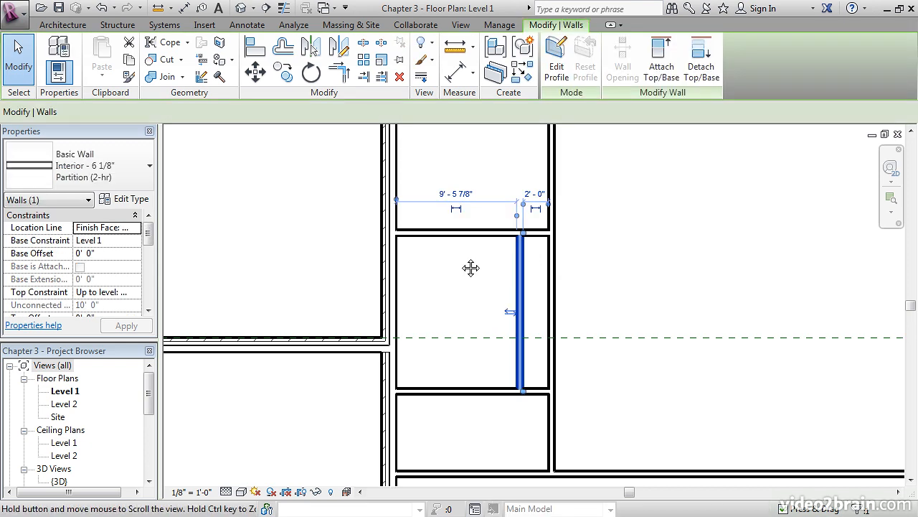
{"action": "middle_click_drag", "start_coordinate": [470, 267], "coordinate": [462, 278]}
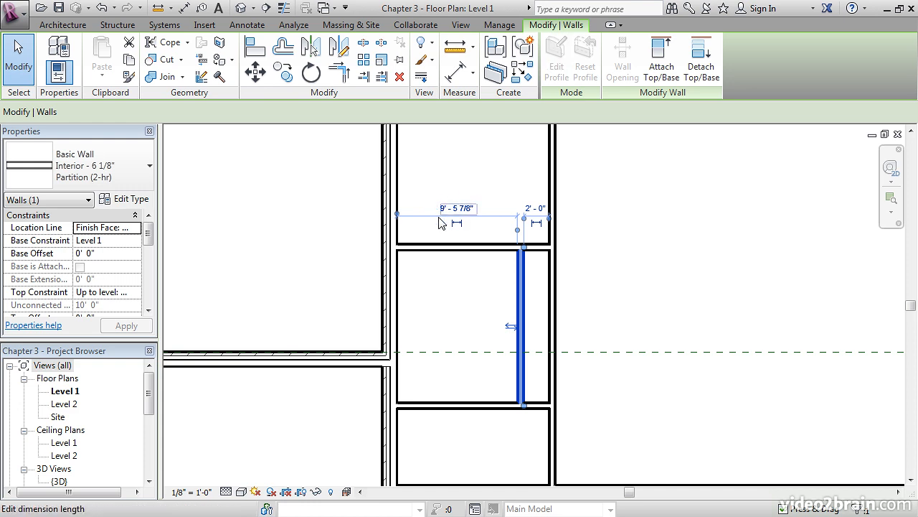
{"action": "left_click", "coordinate": [462, 213]}
{"action": "type", "text": "1"}
{"action": "key", "text": "Return"}
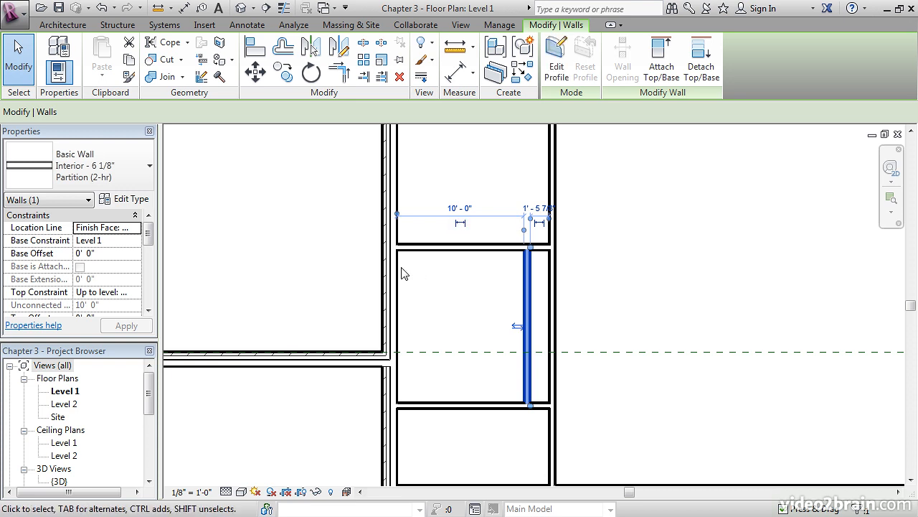
{"action": "left_click", "coordinate": [644, 274]}
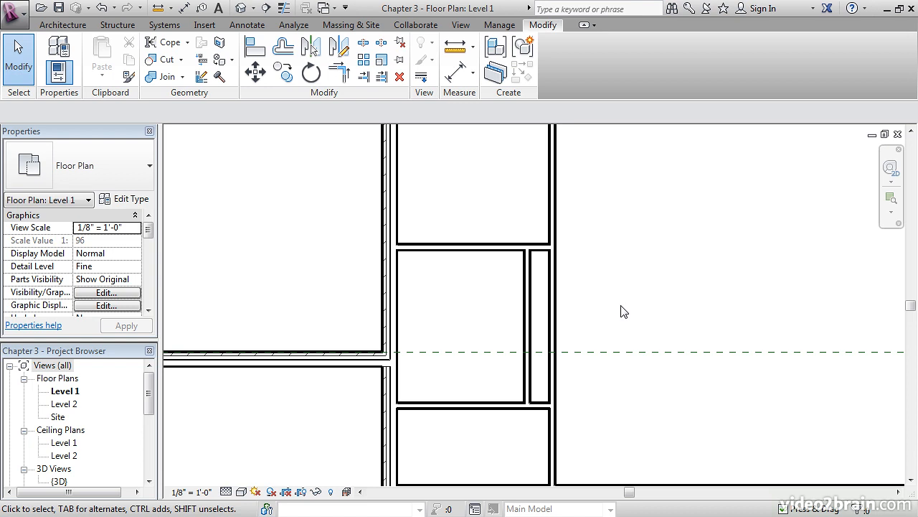
{"action": "middle_click_drag", "start_coordinate": [624, 323], "coordinate": [618, 279]}
{"action": "scroll", "coordinate": [610, 274], "scroll_direction": "down", "scroll_amount": 5}
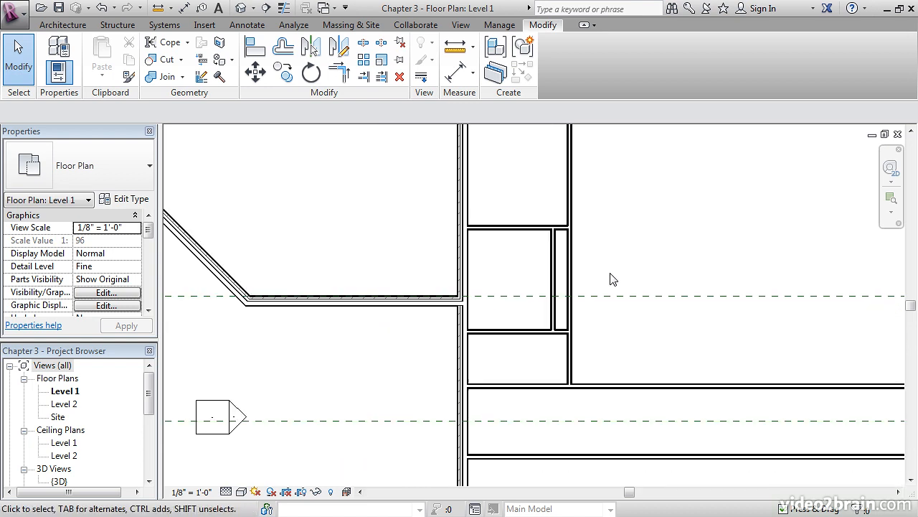
- Mirror a copy of the four room and chase partitions above the corridor about the Center of West Wing reference plane, and deselect the copies
{"action": "middle_click_drag", "start_coordinate": [597, 350], "coordinate": [589, 296]}
{"action": "scroll", "coordinate": [588, 299], "scroll_direction": "up", "scroll_amount": 3}
{"action": "middle_click_drag", "start_coordinate": [584, 353], "coordinate": [584, 286]}
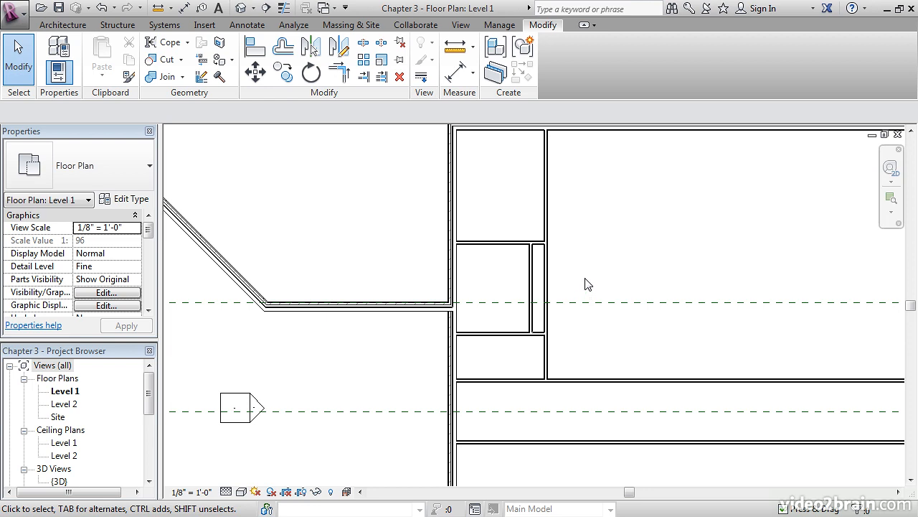
{"action": "left_click", "coordinate": [548, 204]}
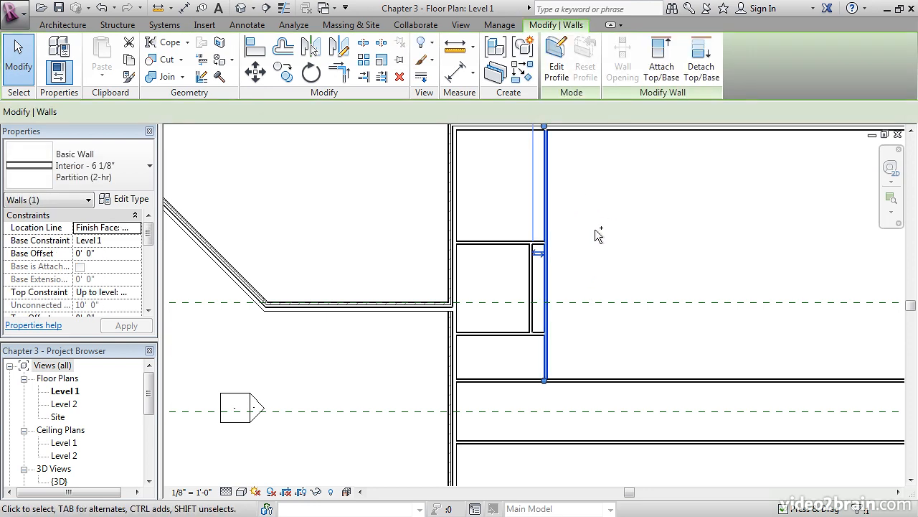
{"action": "left_click", "coordinate": [487, 244], "text": "ctrl"}
{"action": "left_click", "coordinate": [482, 333], "text": "ctrl"}
{"action": "left_click", "coordinate": [531, 280], "text": "ctrl"}
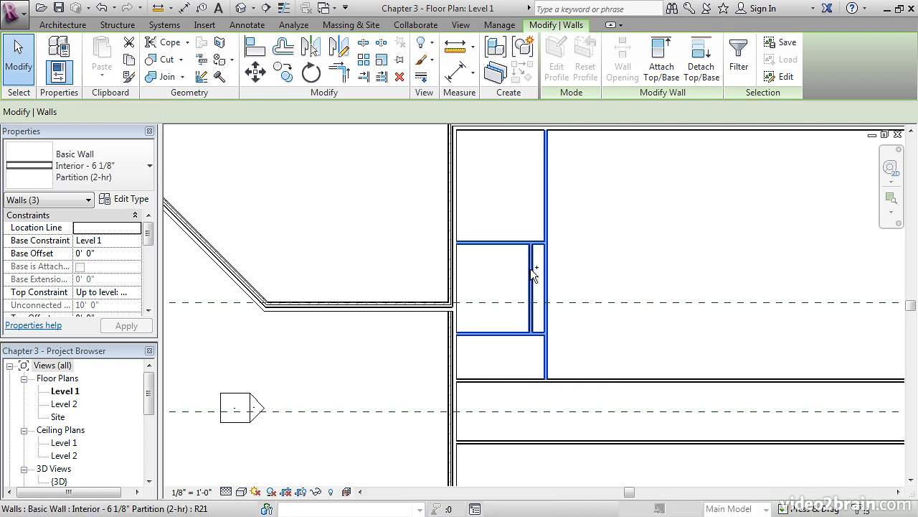
{"action": "middle_click_drag", "start_coordinate": [624, 263], "coordinate": [624, 238]}
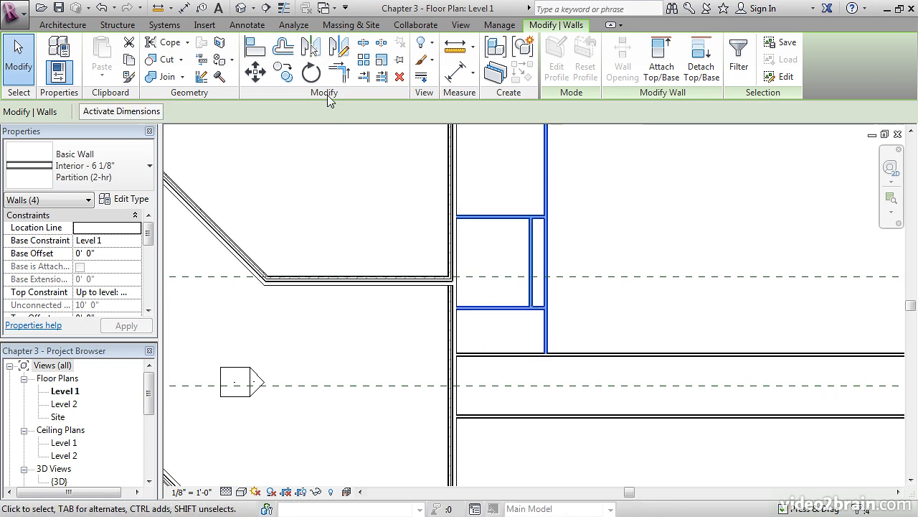
{"action": "left_click", "coordinate": [315, 52]}
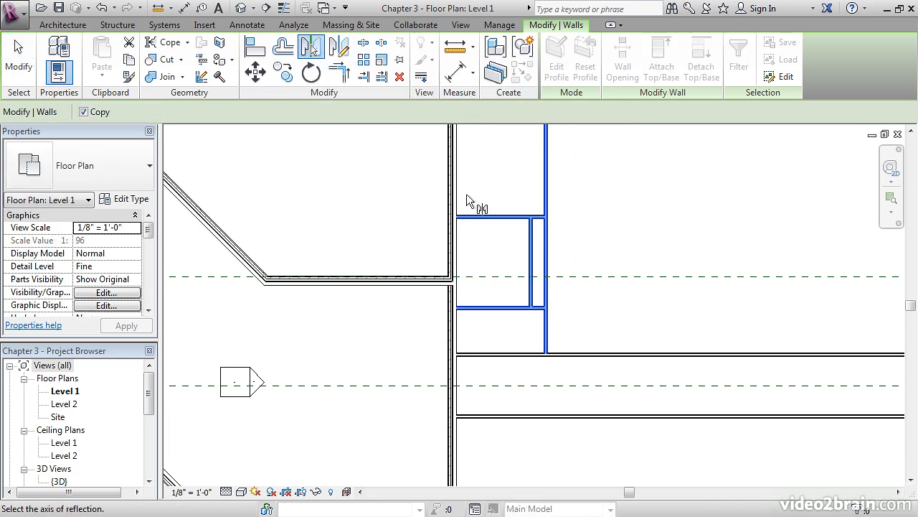
{"action": "middle_click_drag", "start_coordinate": [592, 285], "coordinate": [528, 256]}
{"action": "scroll", "coordinate": [541, 250], "scroll_direction": "down", "scroll_amount": 2}
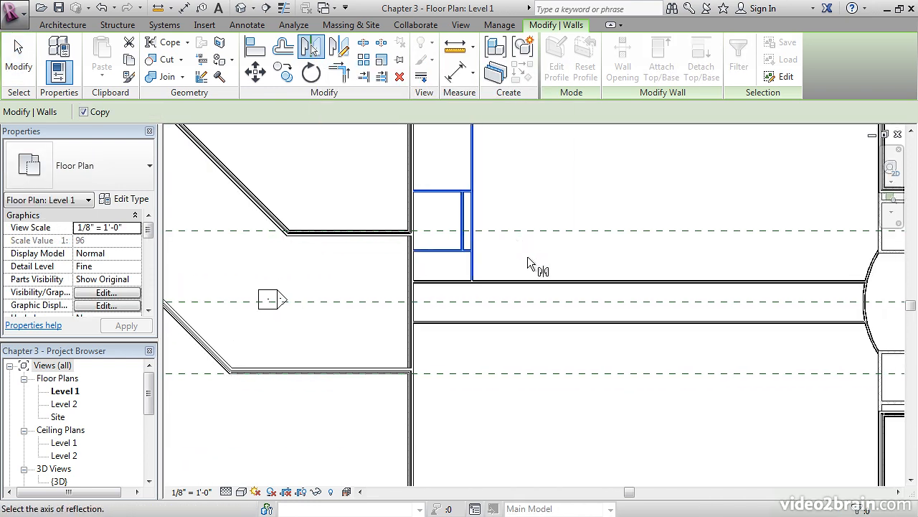
{"action": "left_click", "coordinate": [511, 301]}
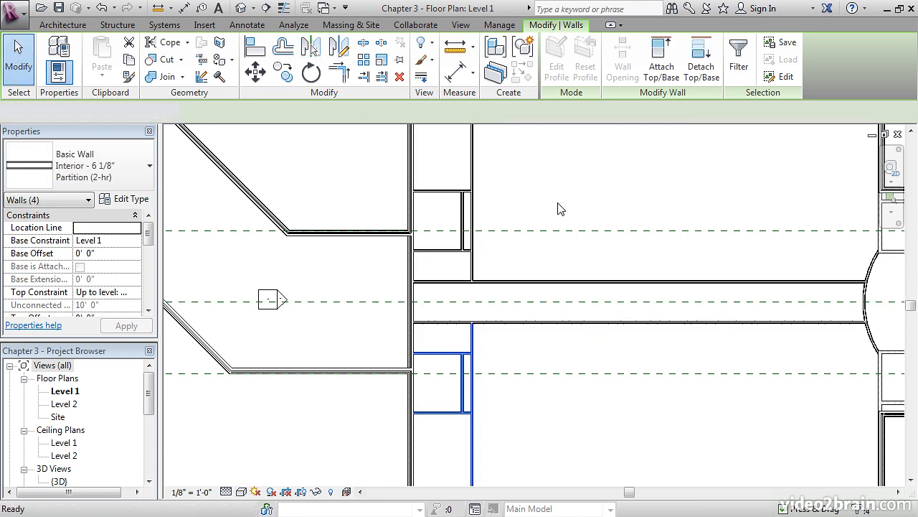
{"action": "left_click", "coordinate": [559, 209]}
{"action": "scroll", "coordinate": [469, 349], "scroll_direction": "up", "scroll_amount": 3}
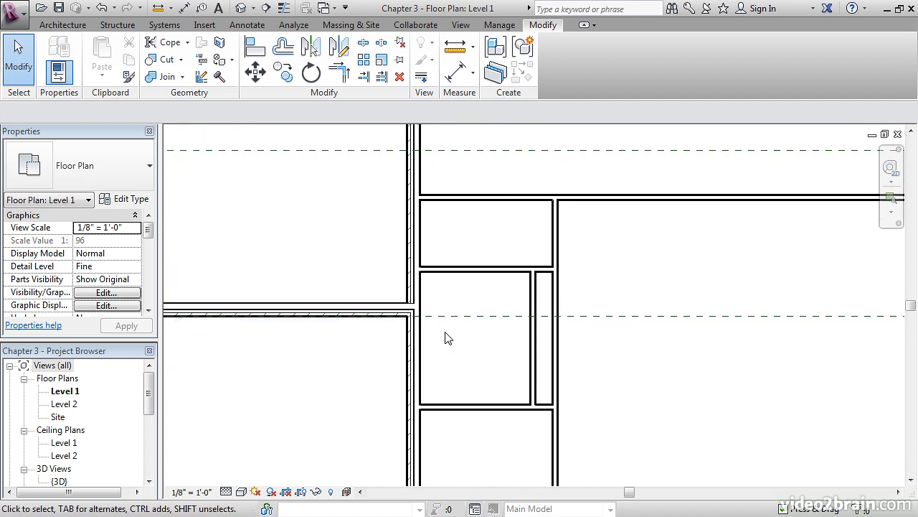
{"action": "middle_click_drag", "start_coordinate": [462, 318], "coordinate": [411, 252]}
{"action": "scroll", "coordinate": [412, 294], "scroll_direction": "down", "scroll_amount": 2}
{"action": "scroll", "coordinate": [455, 351], "scroll_direction": "up", "scroll_amount": 4}
{"action": "scroll", "coordinate": [465, 329], "scroll_direction": "down", "scroll_amount": 7}
{"action": "middle_click_drag", "start_coordinate": [501, 300], "coordinate": [477, 362]}
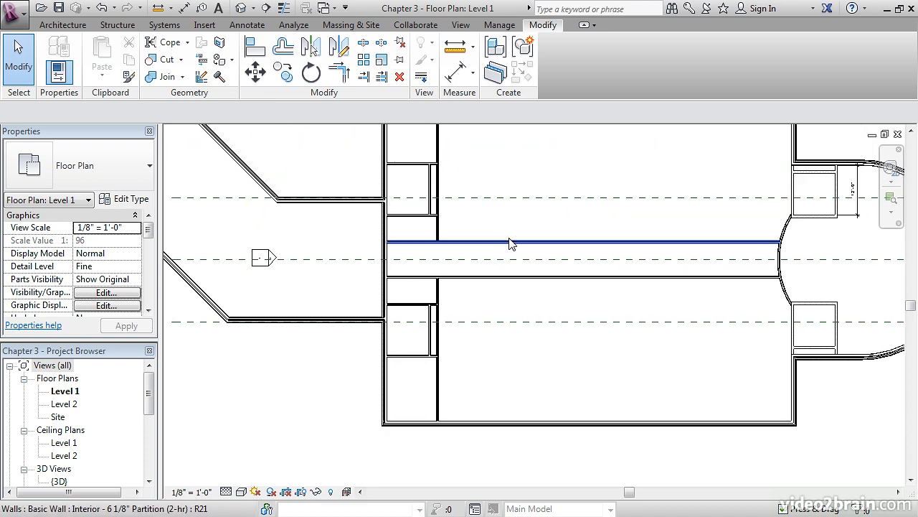